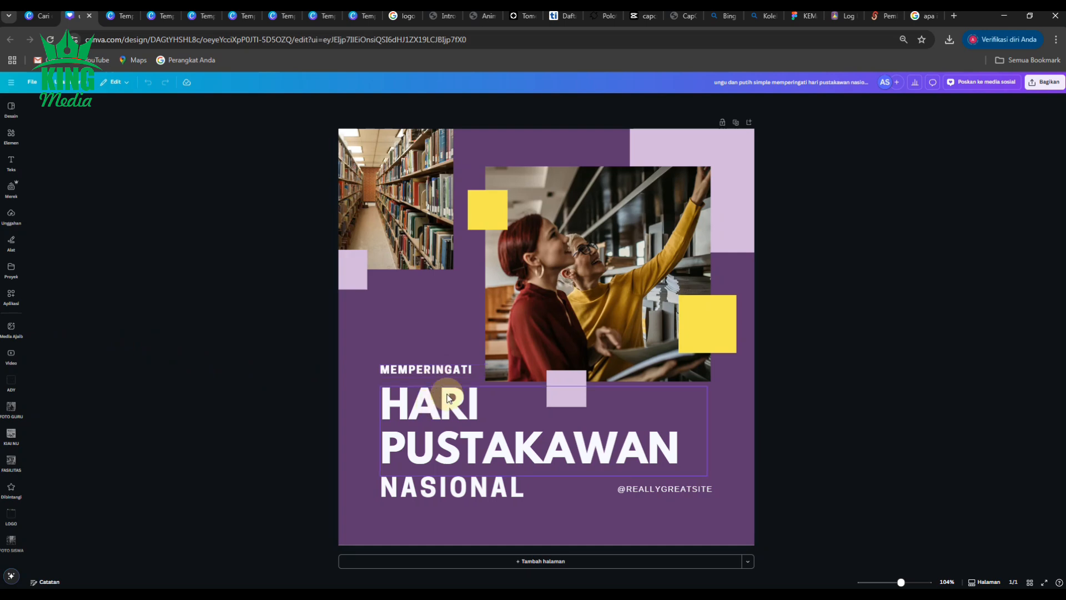
click(592, 255)
key(Delete)
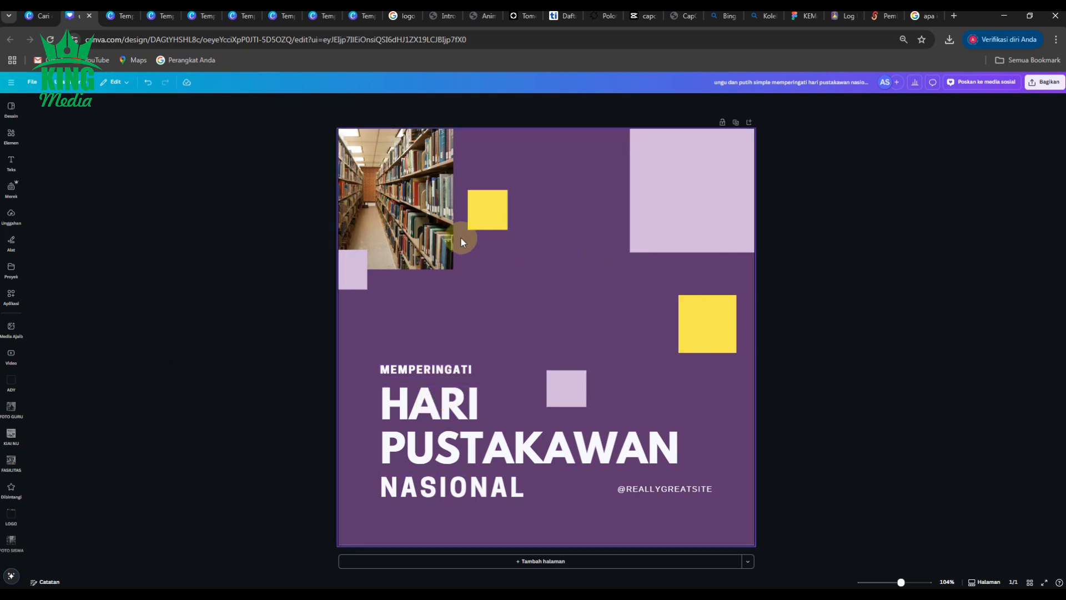
key(ctrl+z)
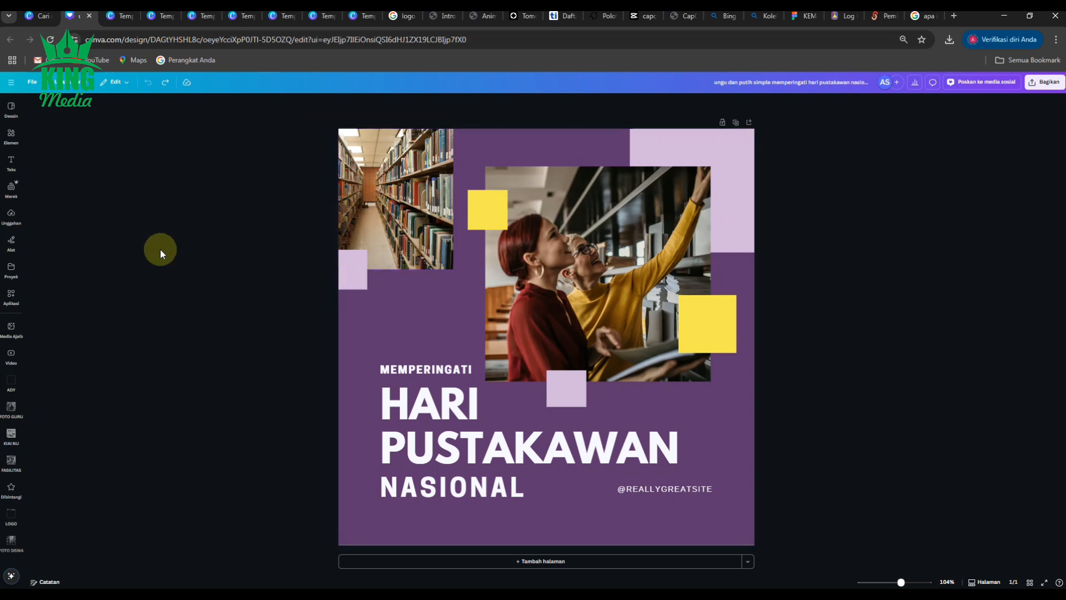
Step: Add a square frame from Elements and position it over the large library photo
click(12, 136)
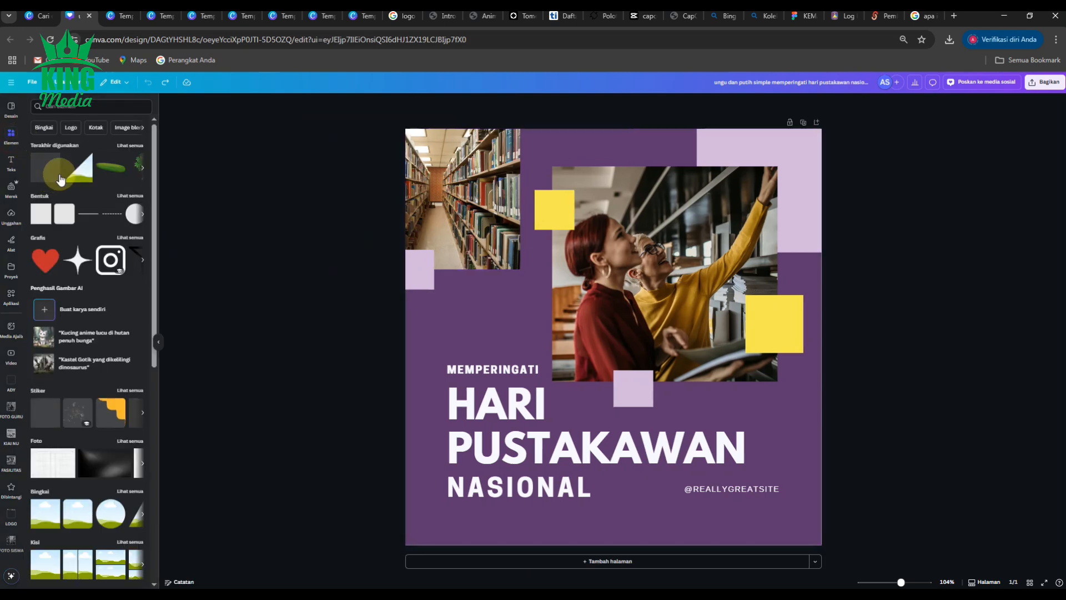
scroll(65, 231, down, 1)
scroll(72, 272, up, 1)
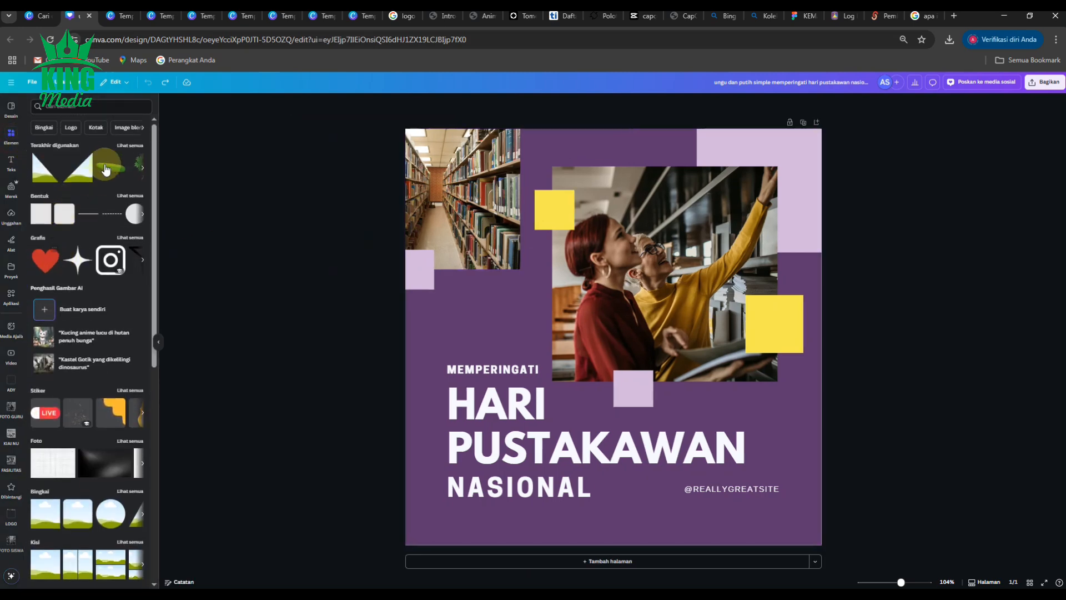
scroll(67, 361, down, 2)
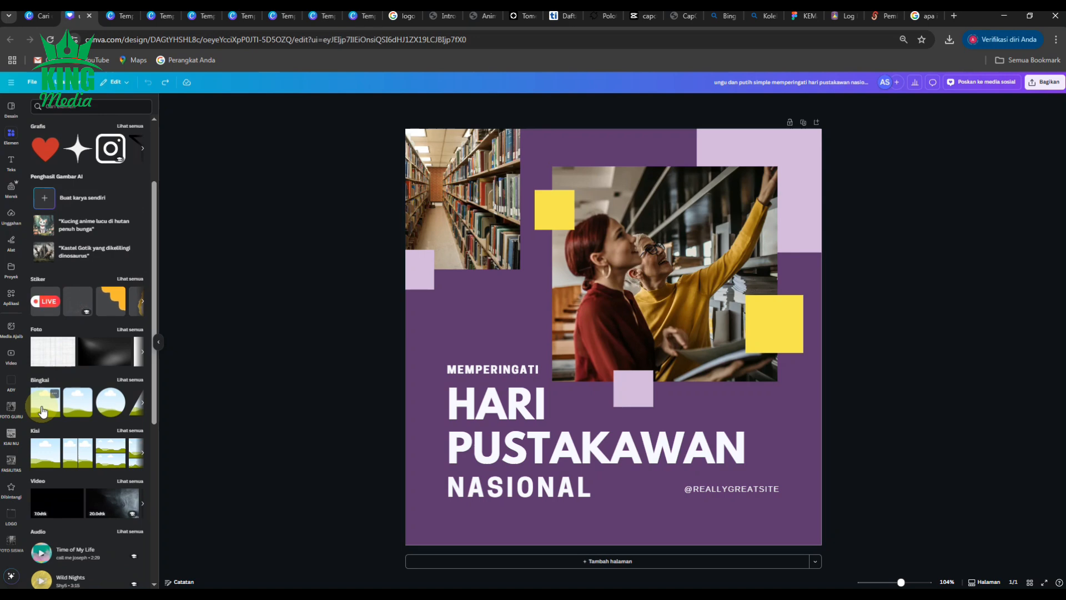
click(42, 410)
drag(592, 294, 638, 233)
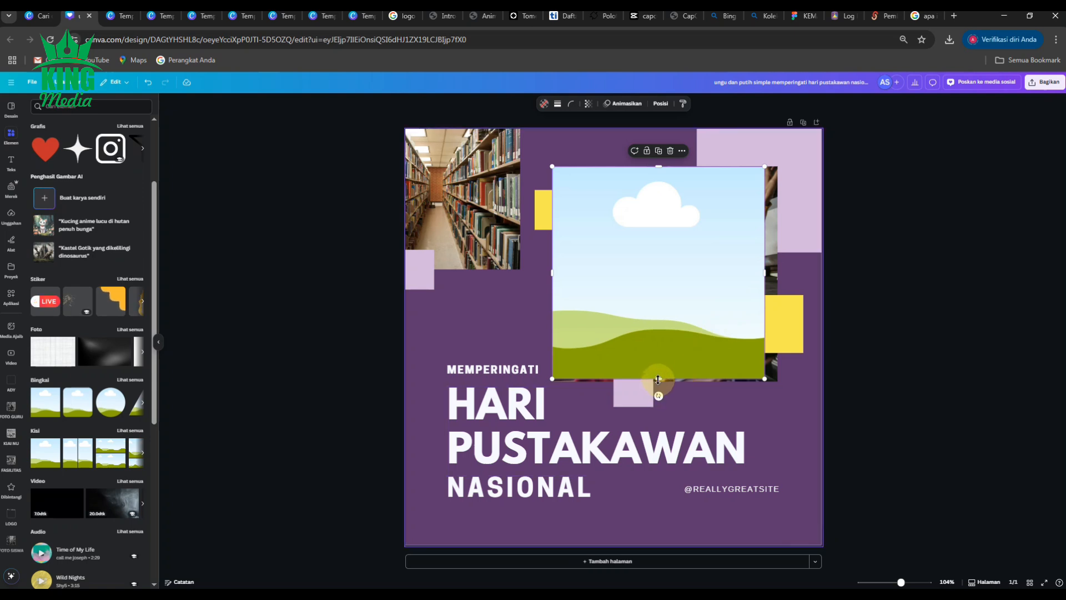
drag(659, 379, 660, 382)
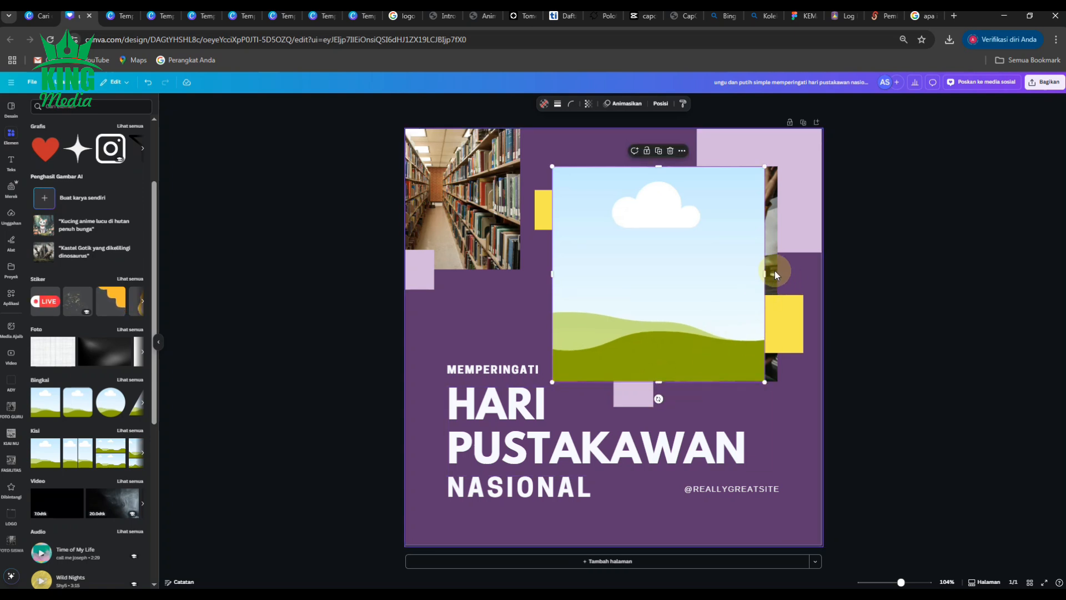
Step: Delete the large photo behind the frame and stretch the frame's right edge to fill its space
click(774, 269)
key(Delete)
click(746, 271)
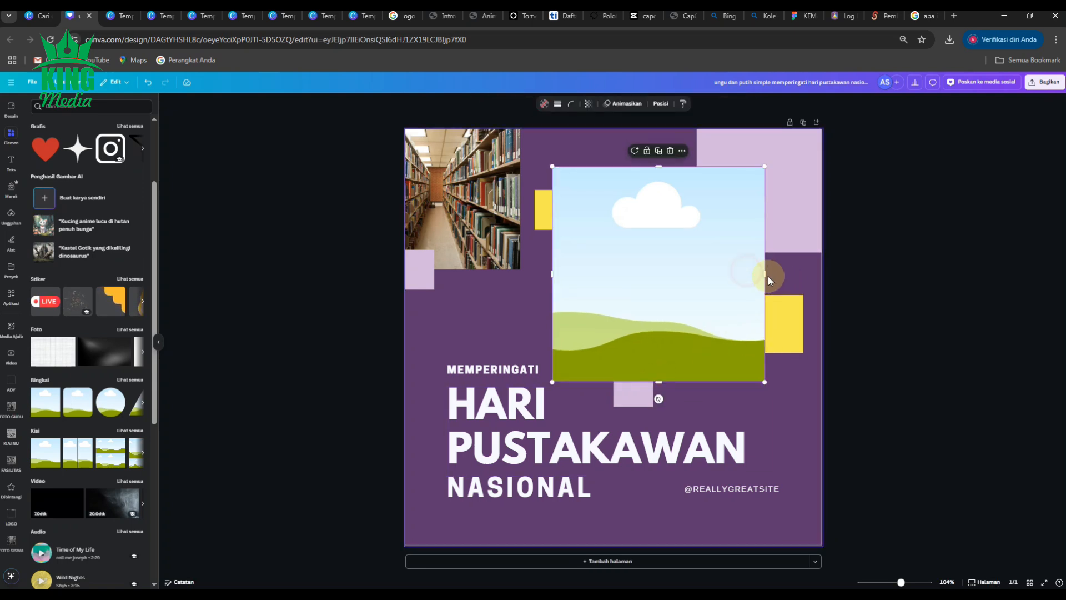
drag(766, 274, 780, 274)
click(901, 275)
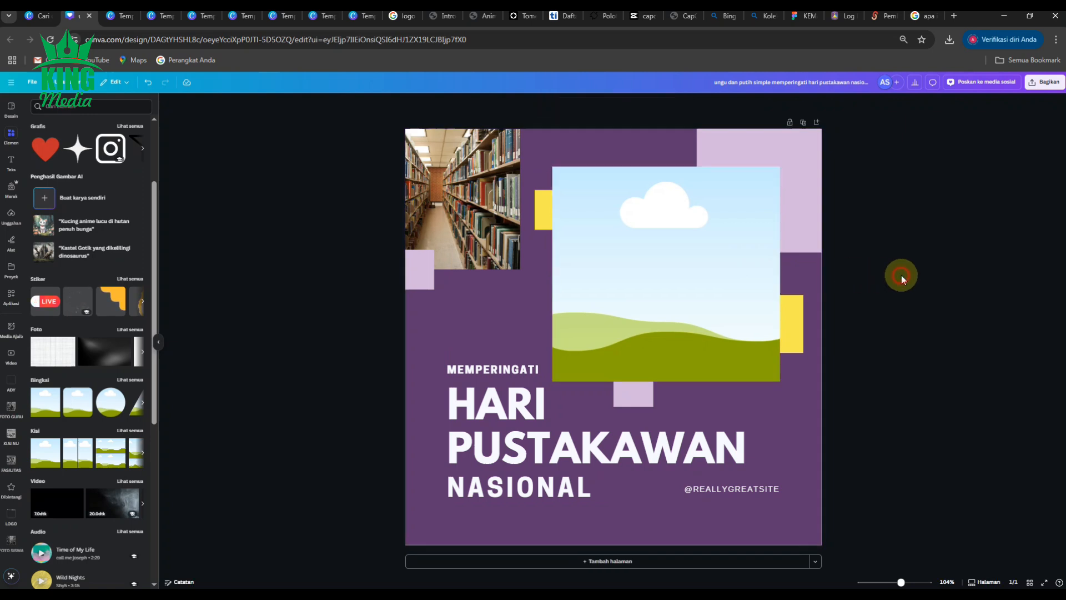
click(462, 202)
key(Delete)
click(458, 206)
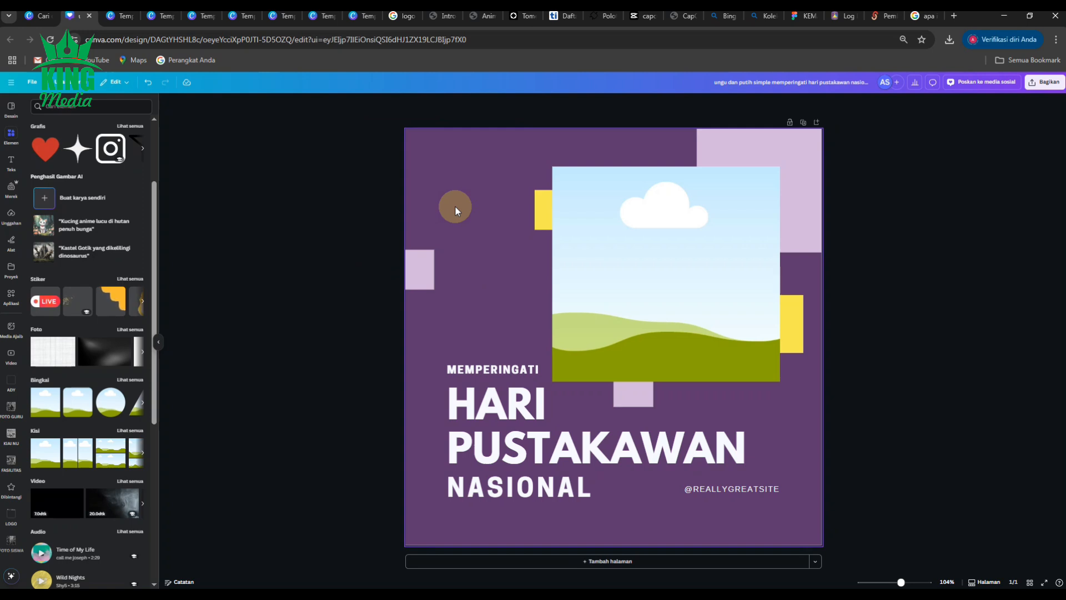
key(ctrl+z)
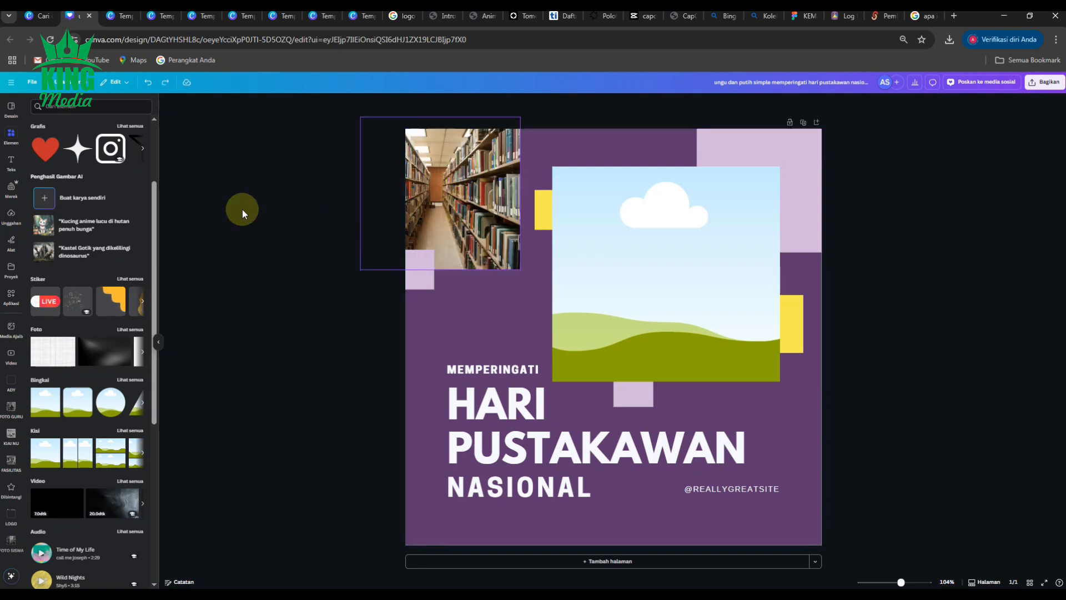
Step: Add another square frame and fit it over the small library photo in the top-left corner
click(47, 409)
drag(592, 315, 406, 222)
drag(414, 348, 415, 270)
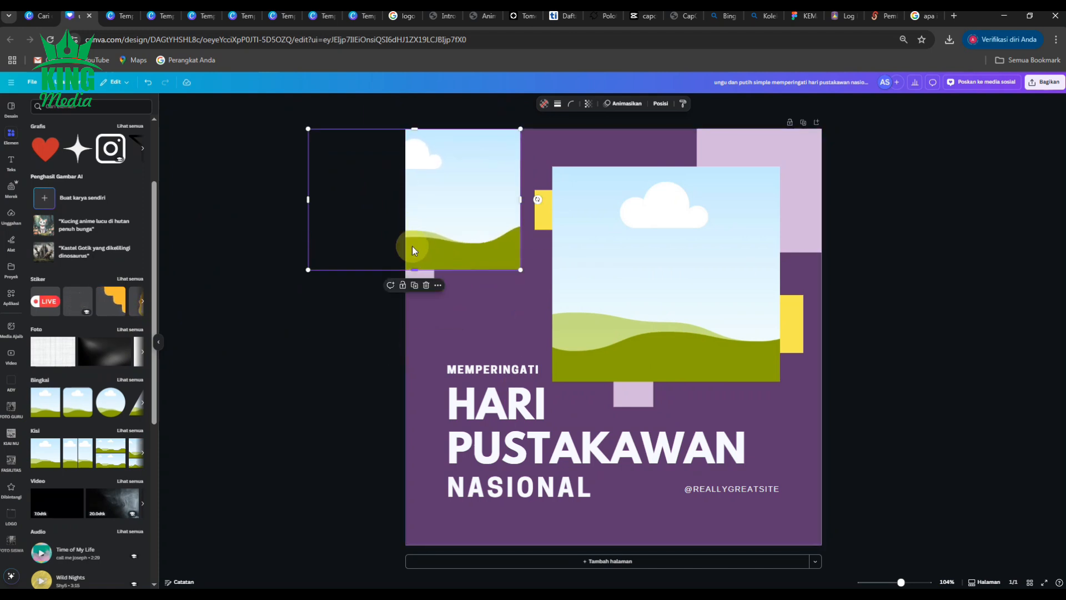
drag(310, 198, 453, 198)
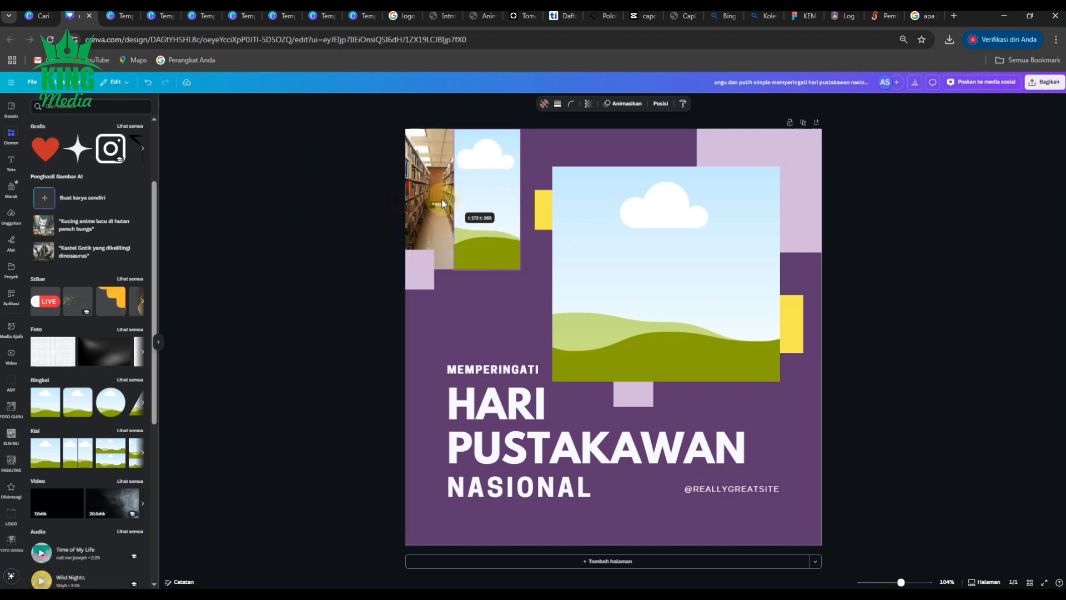
Step: Delete the small library photo and widen the new frame to the page's left edge
click(435, 199)
key(Delete)
click(458, 195)
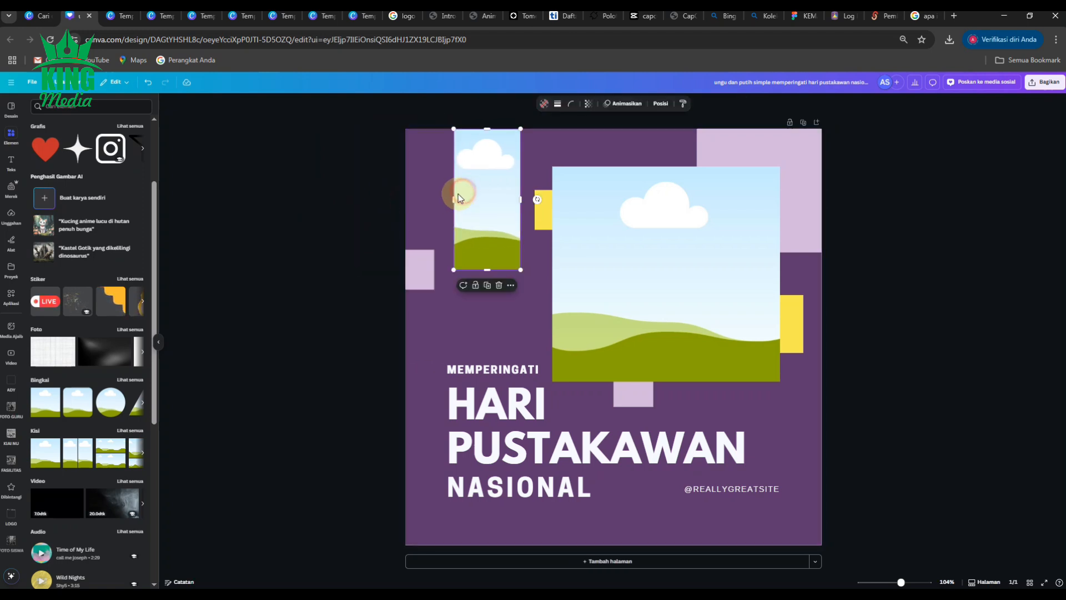
drag(454, 198, 403, 198)
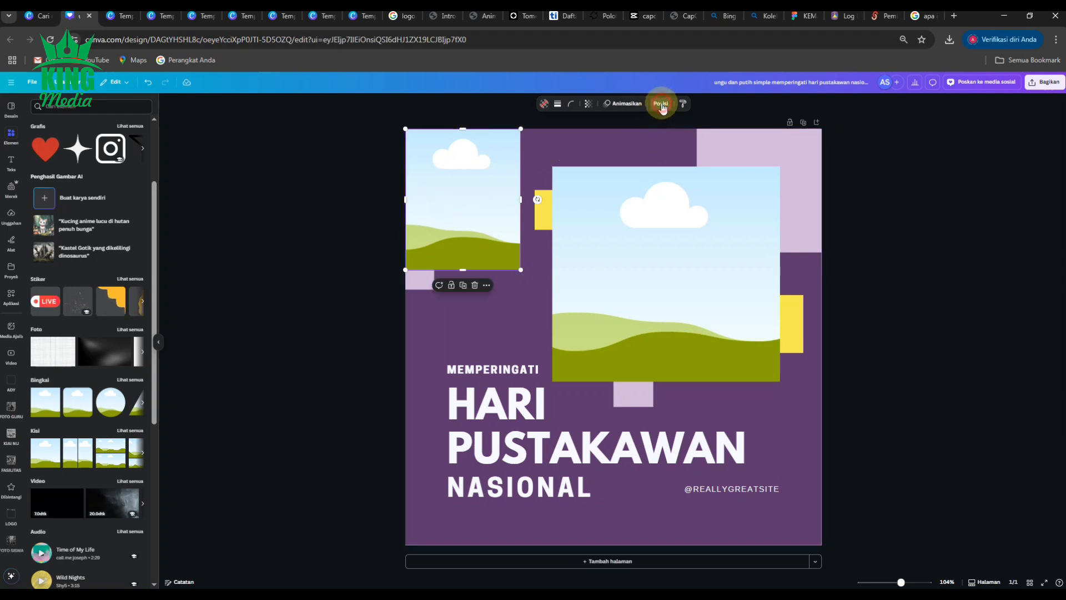
Step: Send both frames to the back, behind the decorative squares
click(660, 105)
click(126, 161)
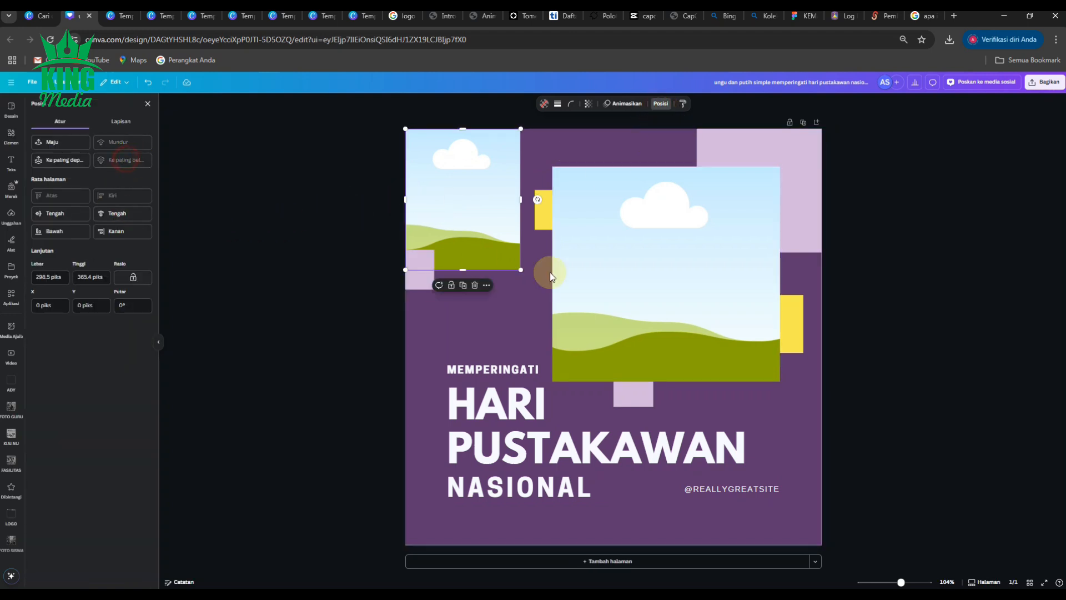
click(655, 269)
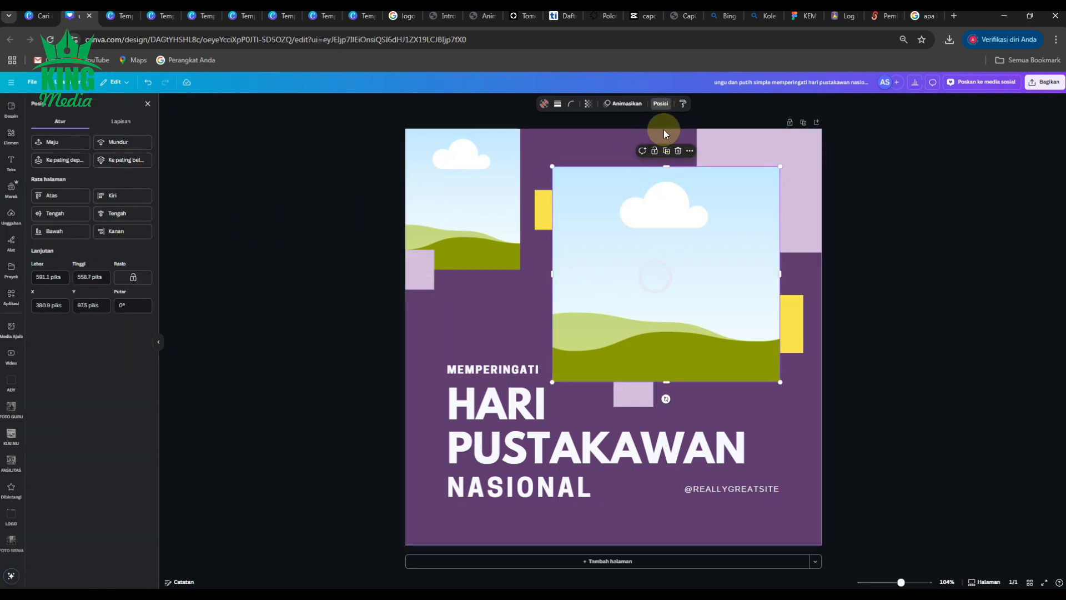
click(128, 165)
click(286, 201)
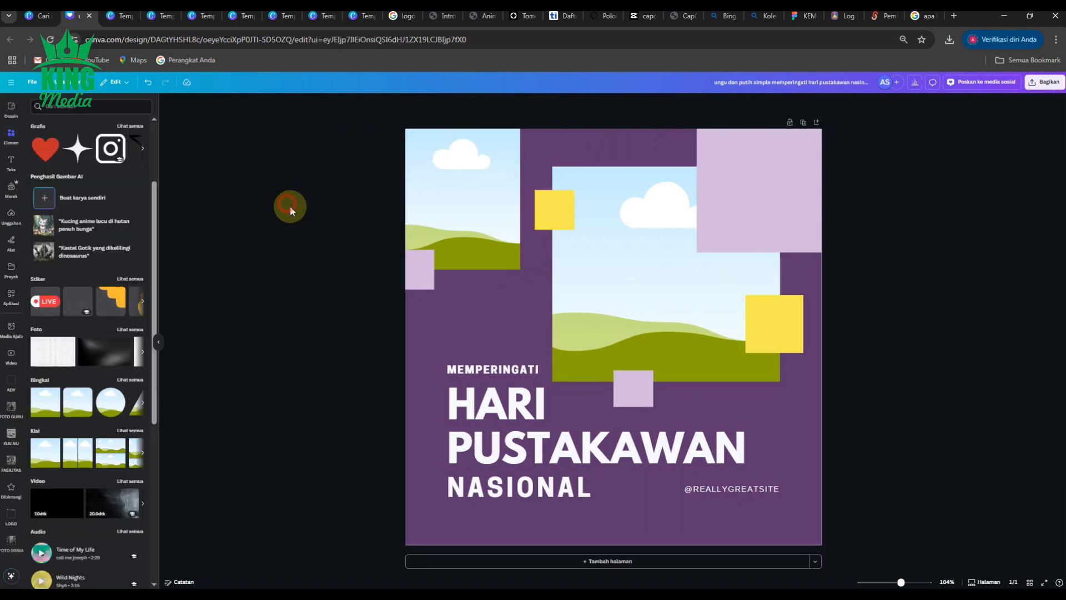
Step: Send the pink square at the top-right corner to the back as well
click(796, 173)
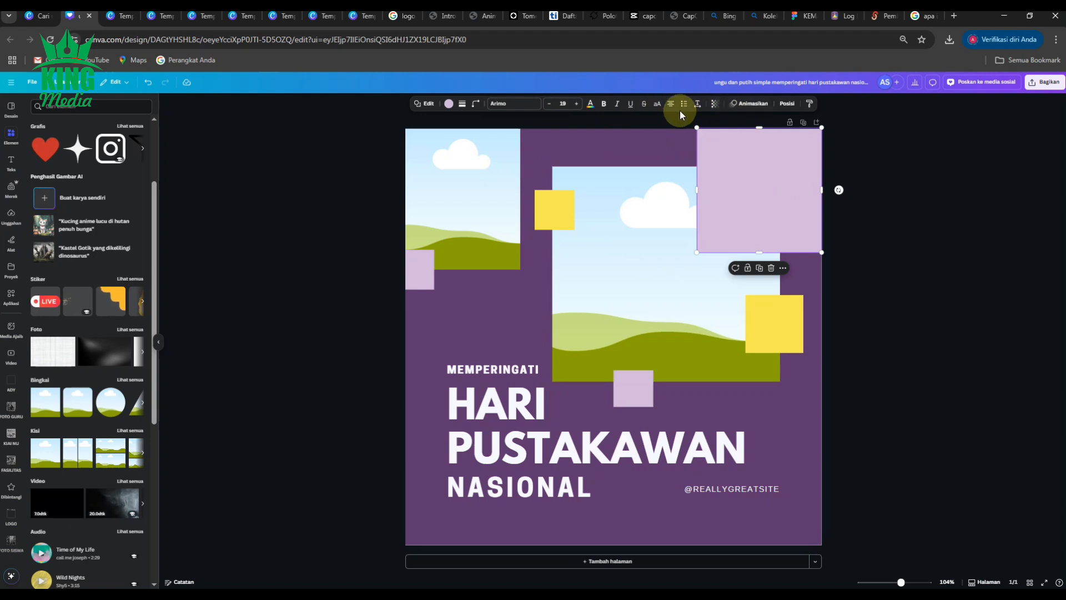
click(787, 104)
click(114, 167)
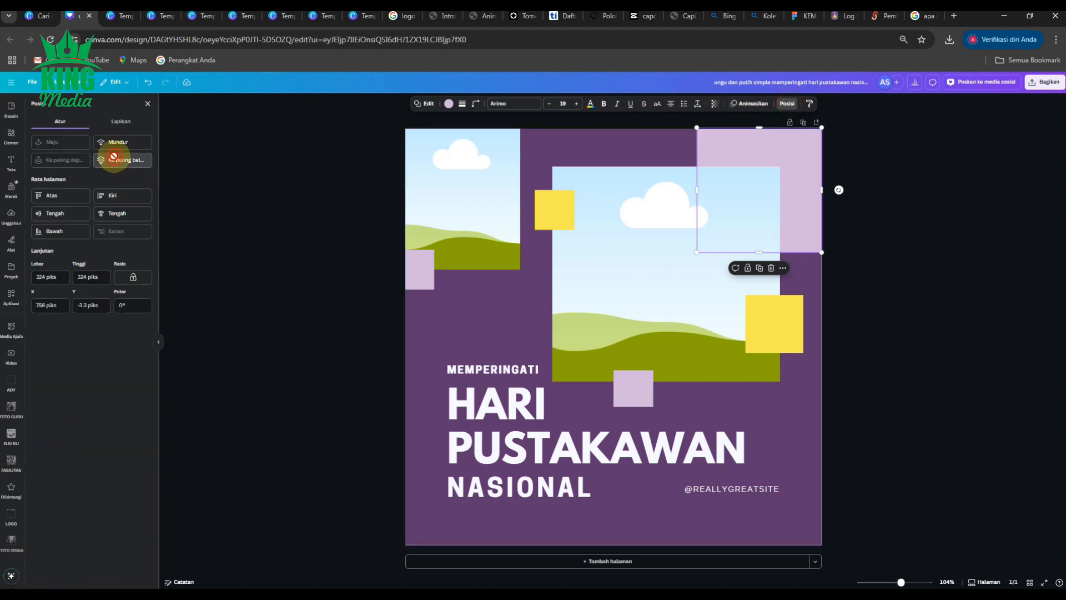
click(284, 217)
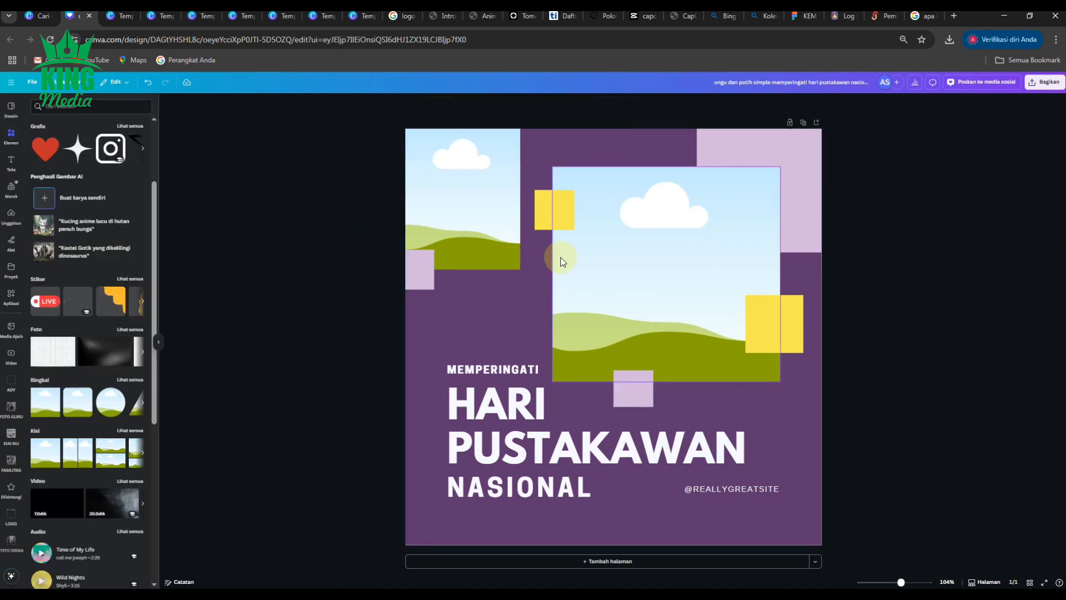
Step: Add the SMK YPM 3 Taman header banner from the uploads and move it to the poster's top
click(12, 511)
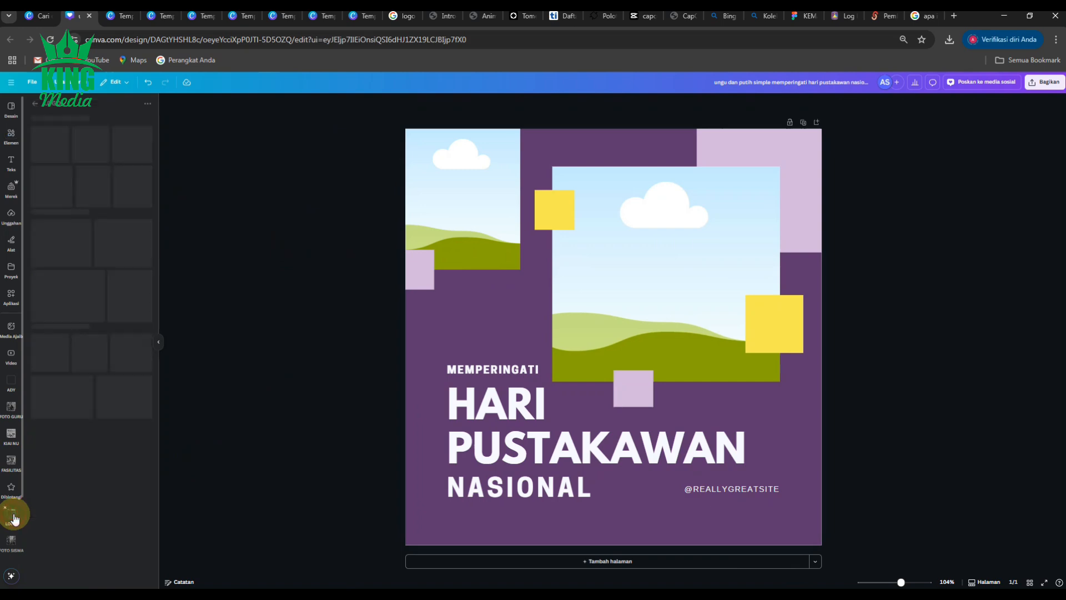
scroll(97, 432, down, 10)
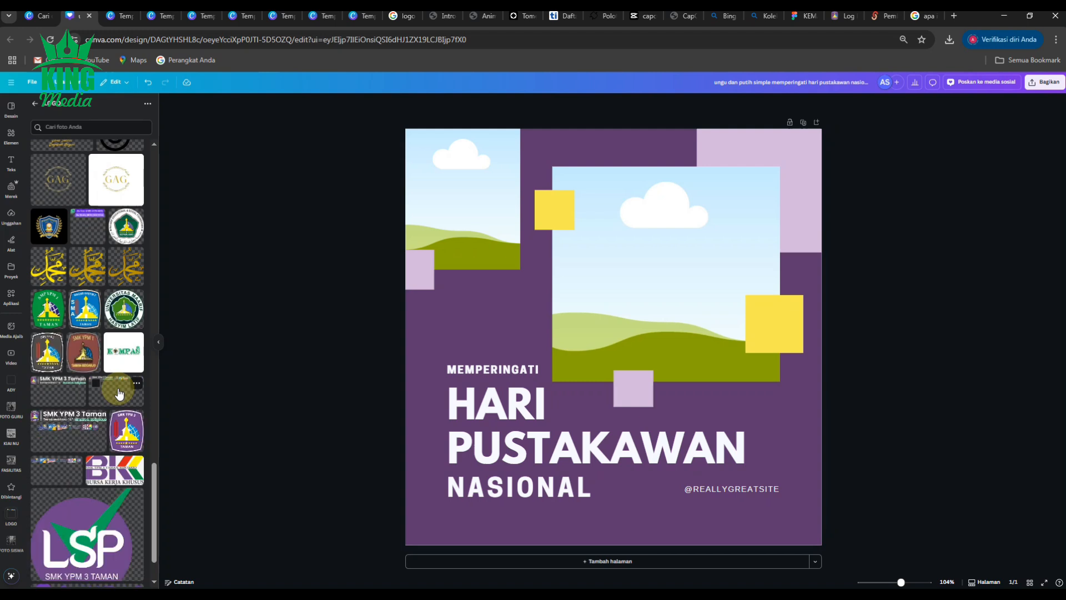
click(116, 390)
drag(614, 424, 656, 151)
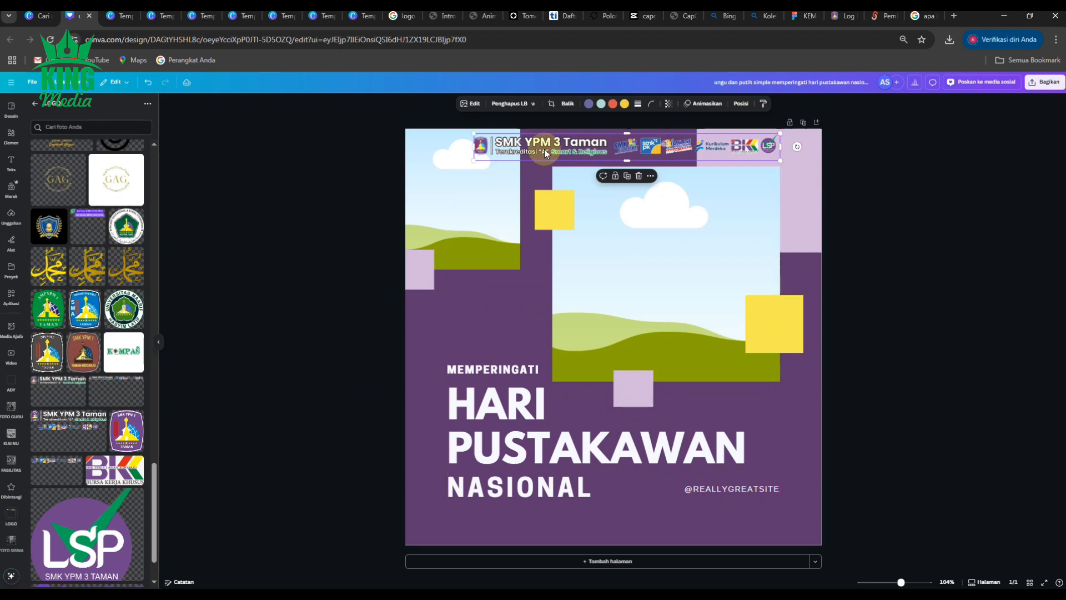
Step: Shorten the header banner from its left side and align it along the top edge
drag(474, 160, 551, 153)
drag(682, 146, 683, 150)
Step: Add the shark mascot image from the uploads and scale it down into the poster's top-right corner
scroll(102, 414, up, 15)
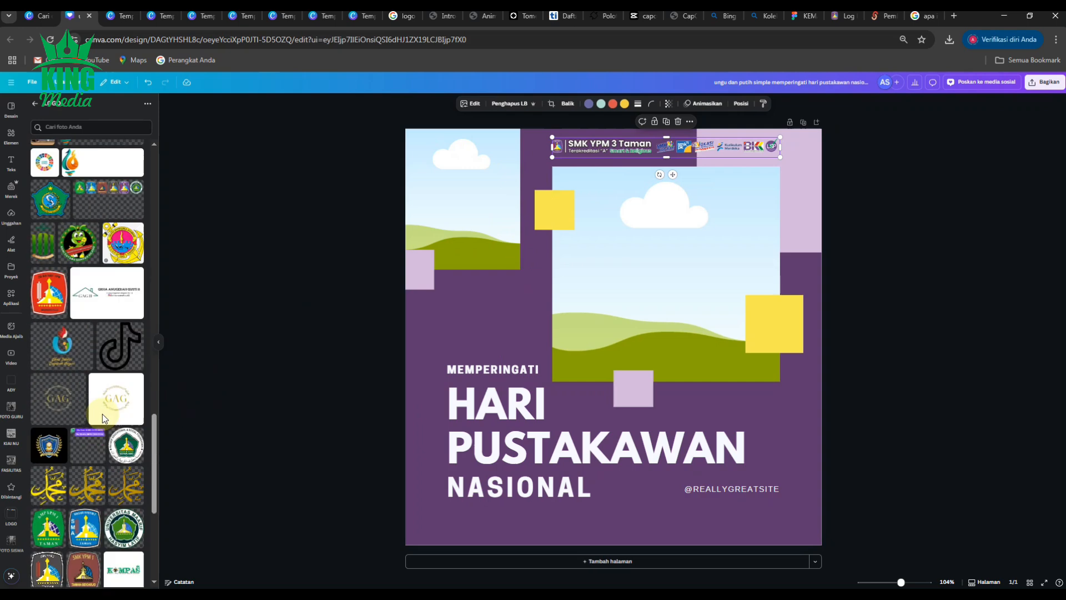
click(62, 476)
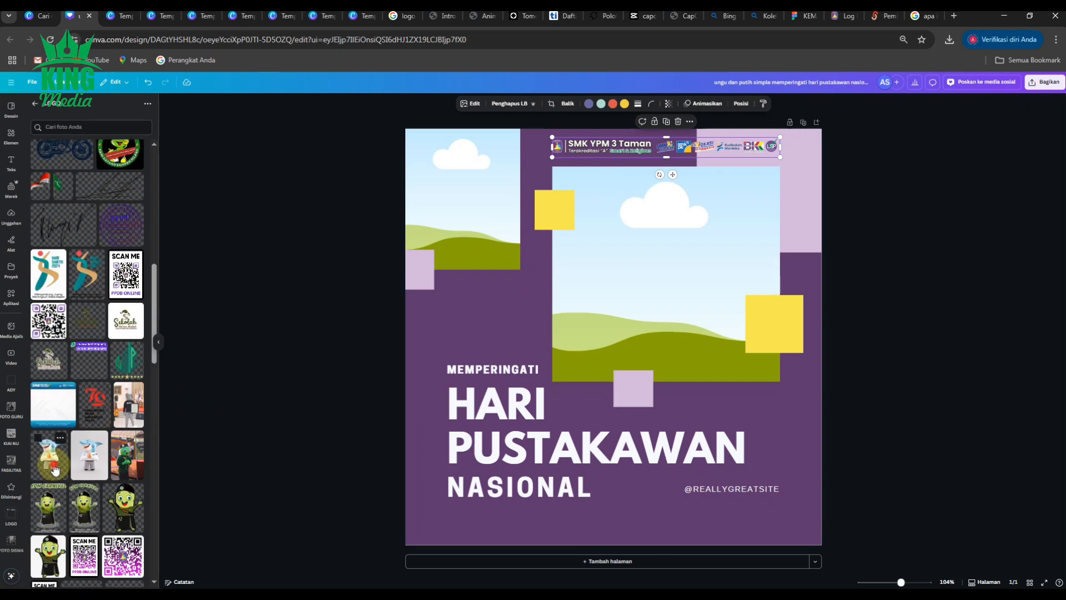
drag(619, 220, 623, 239)
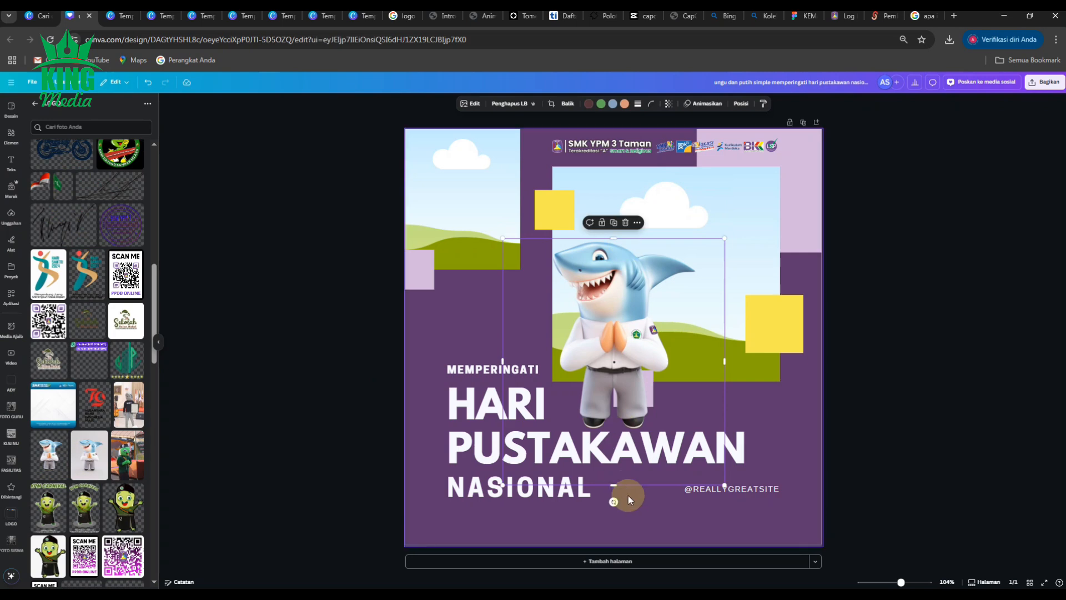
drag(616, 485, 627, 433)
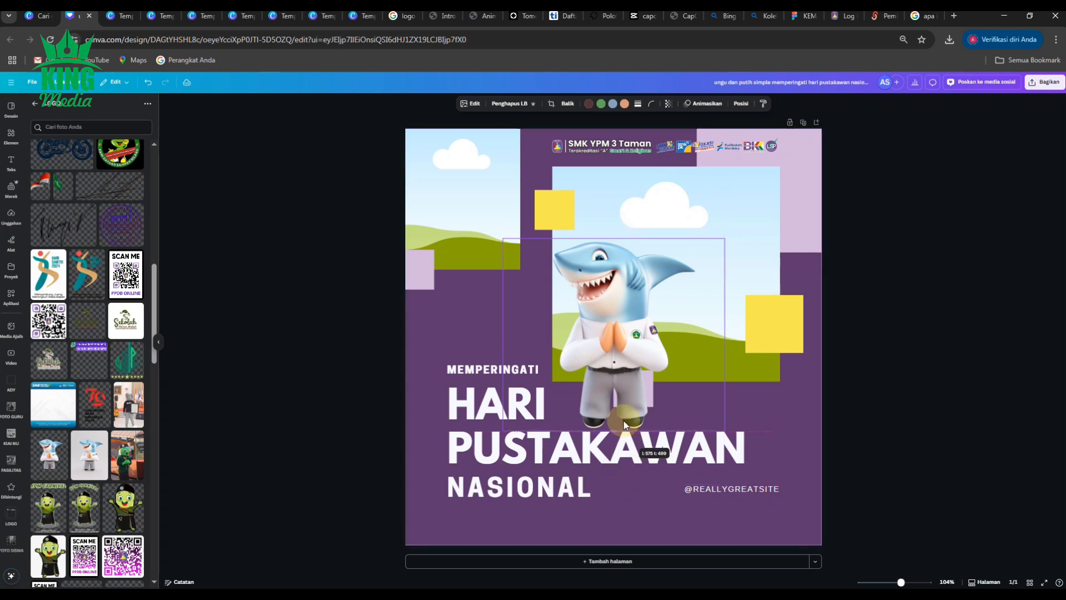
drag(503, 335, 550, 329)
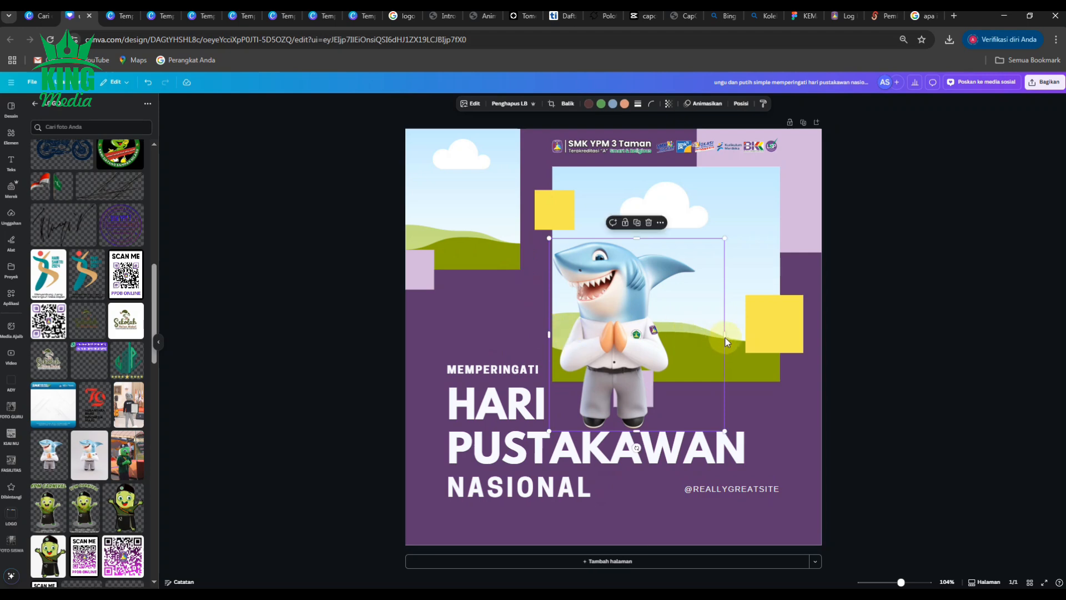
drag(724, 336, 702, 338)
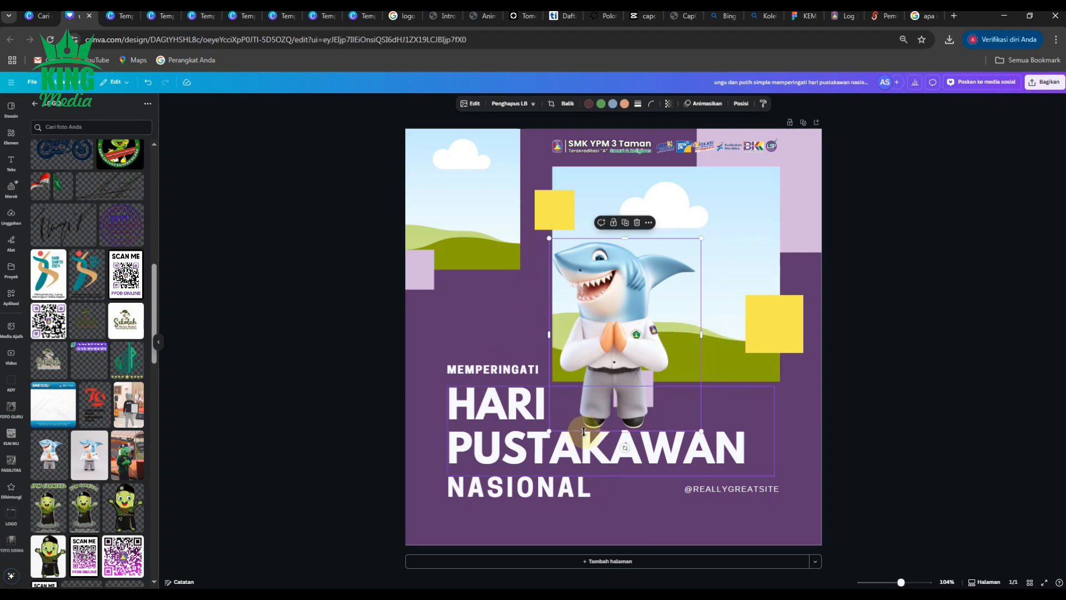
drag(549, 430, 808, 184)
click(918, 200)
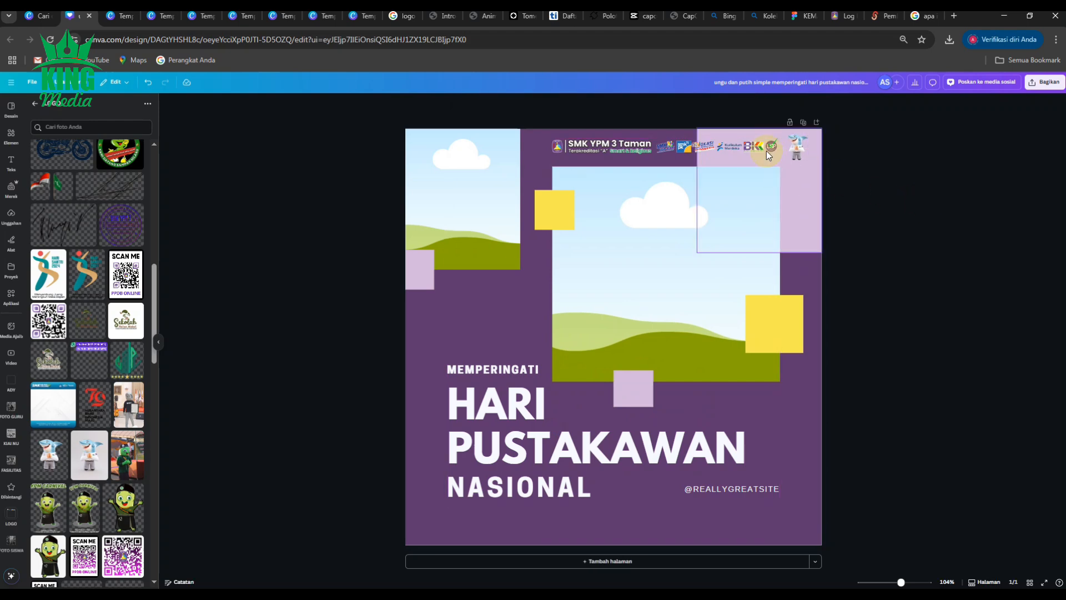
click(798, 149)
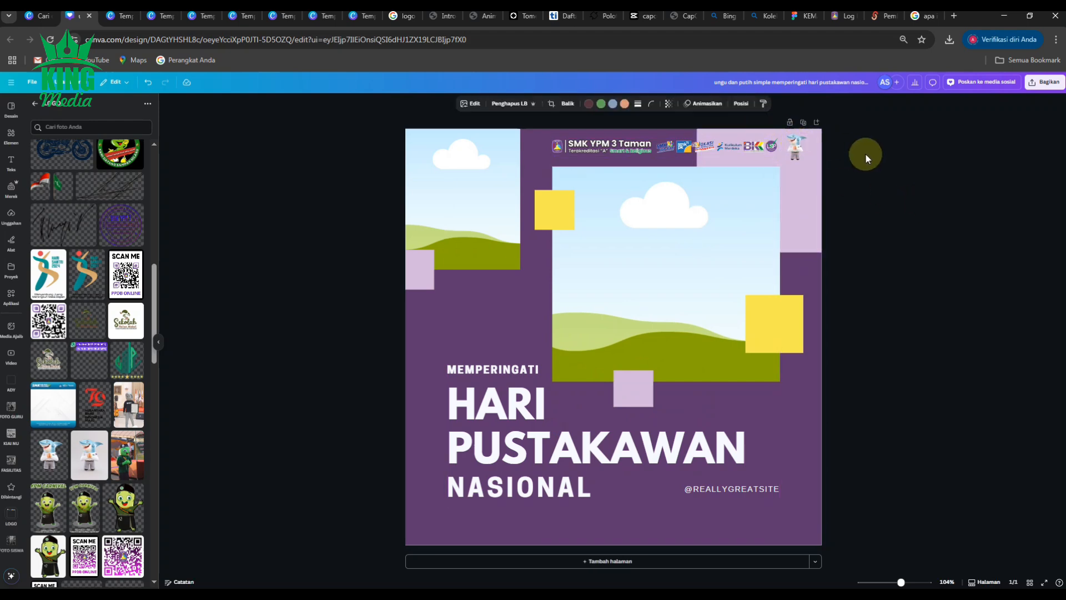
click(910, 166)
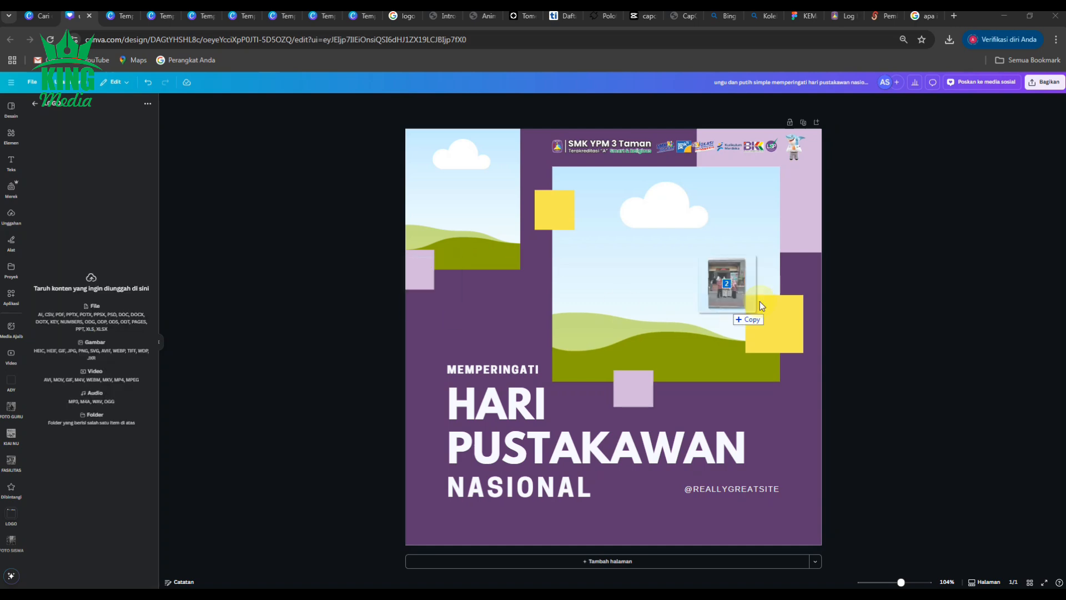
Step: Drop the school photos into the frames, placing the three-student photo in the top-left frame
drag(725, 308, 803, 261)
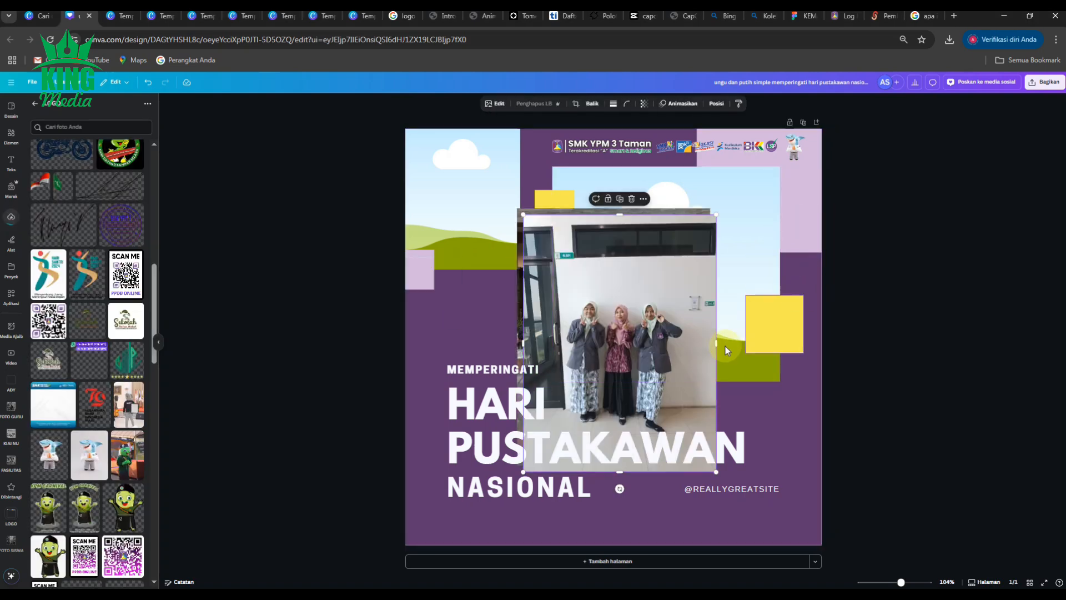
drag(613, 343, 460, 233)
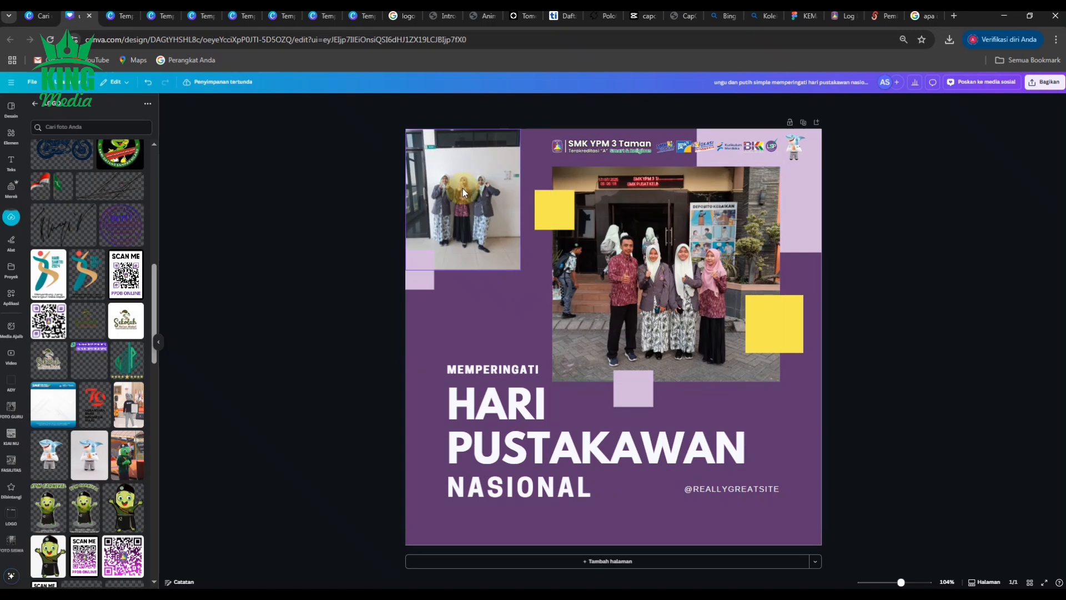
Step: Enlarge and reposition the three-student photo inside the top-left frame so the students fill it
double_click(463, 191)
drag(520, 276, 581, 410)
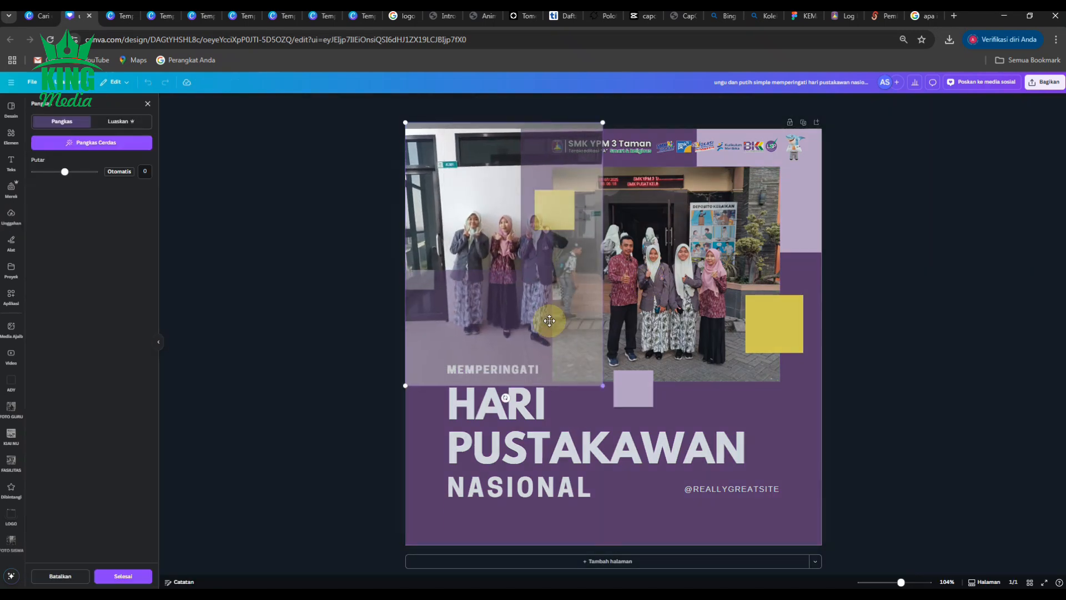
drag(538, 303, 495, 253)
click(938, 286)
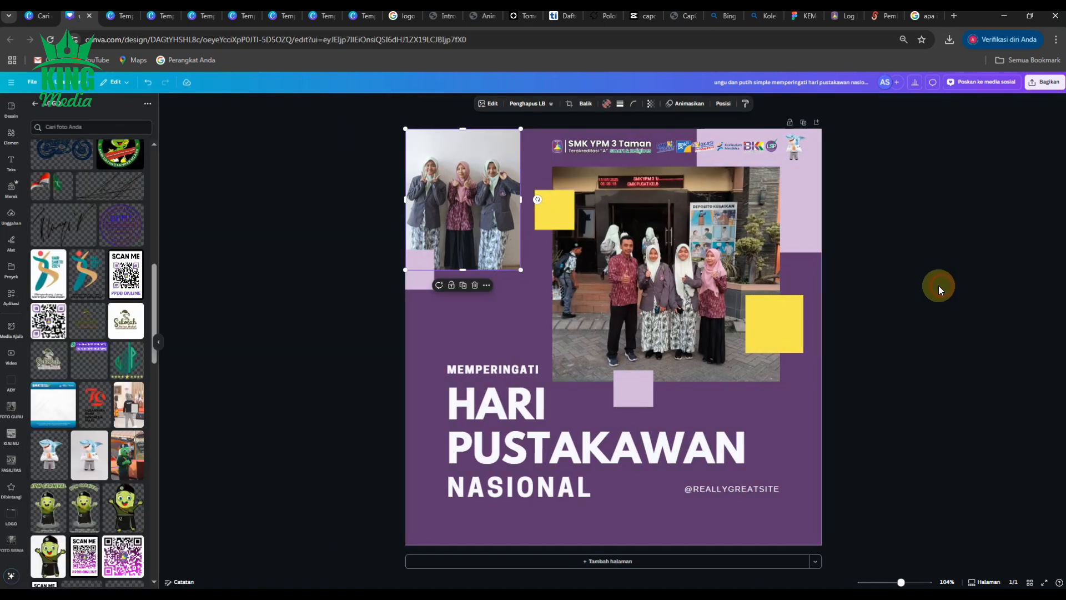
click(988, 298)
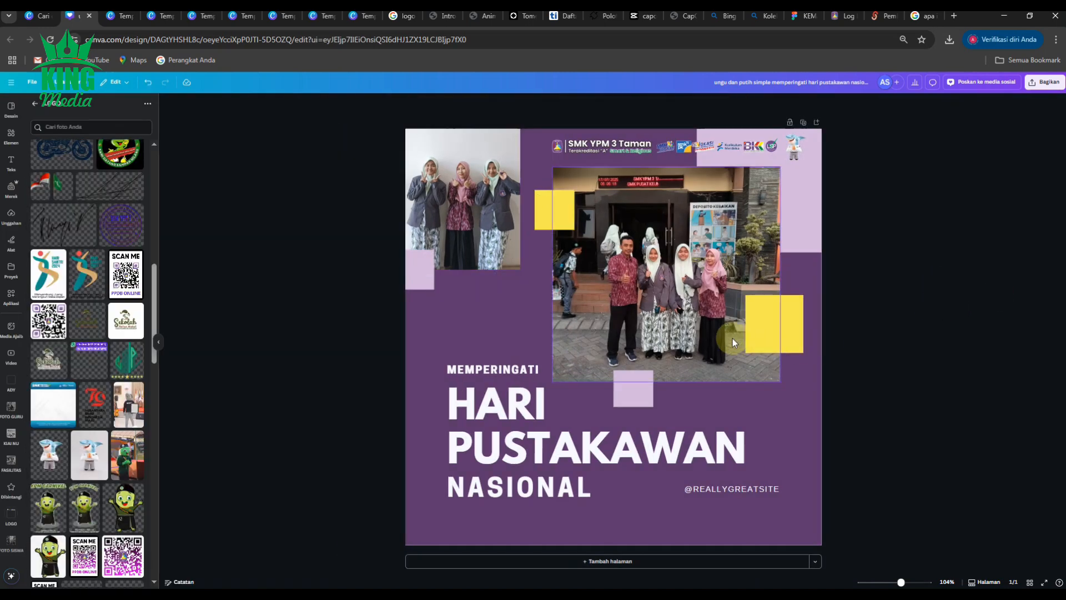
double_click(472, 206)
drag(472, 197, 473, 187)
click(915, 255)
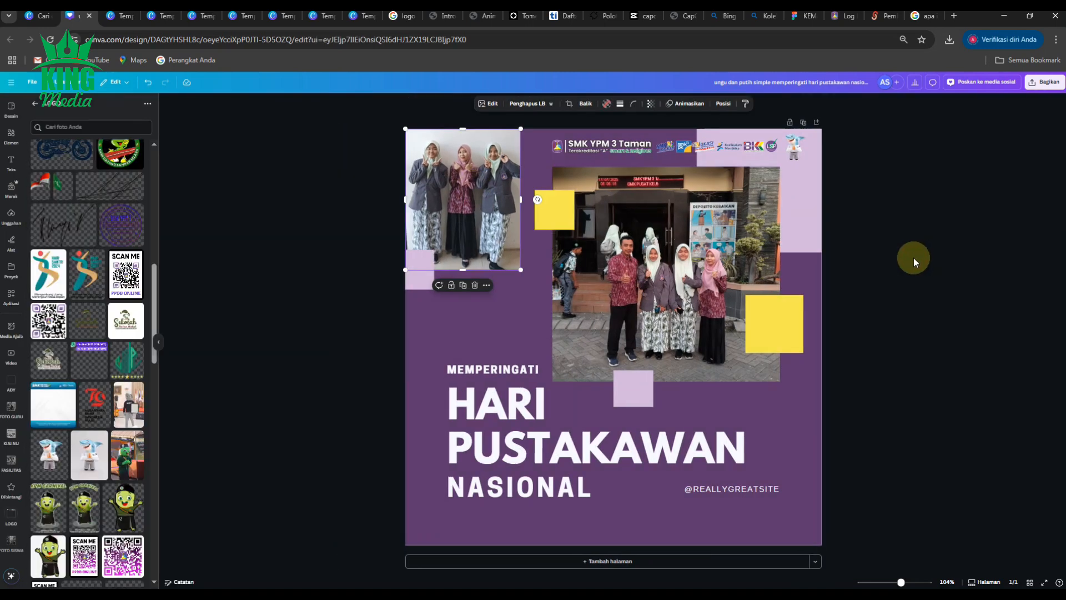
Step: Enlarge and reposition the group photo inside the large central frame to zoom in on the people
double_click(687, 291)
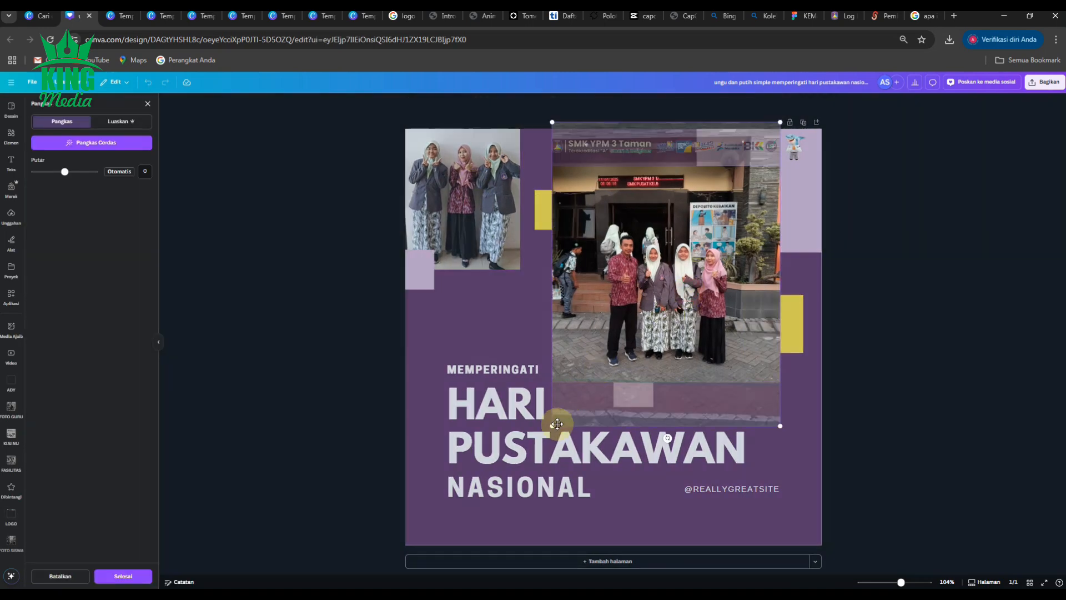
drag(557, 424, 439, 516)
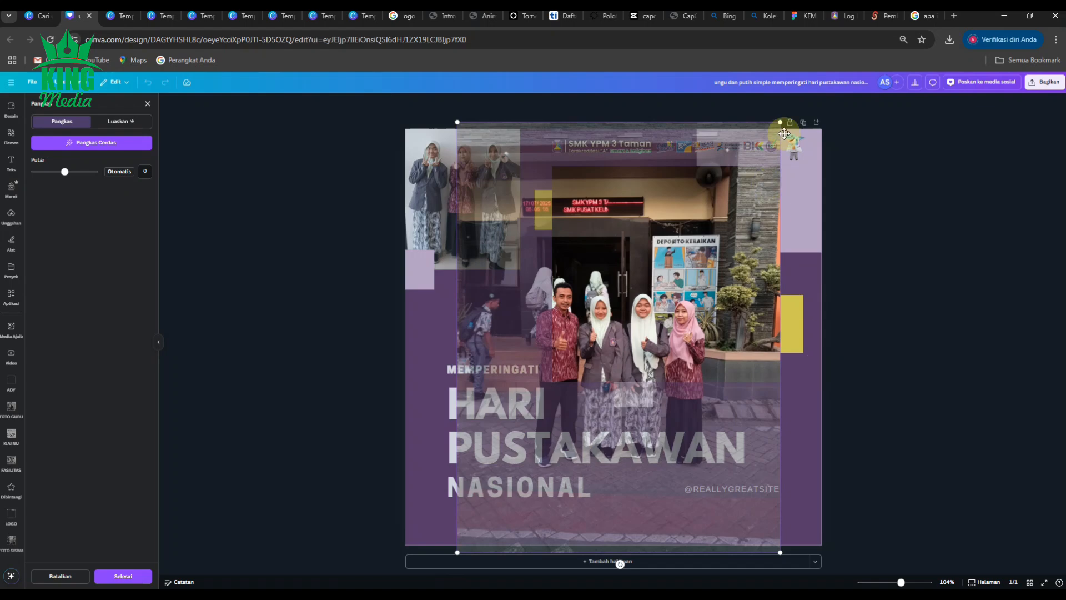
drag(781, 124, 881, 58)
drag(818, 267, 806, 219)
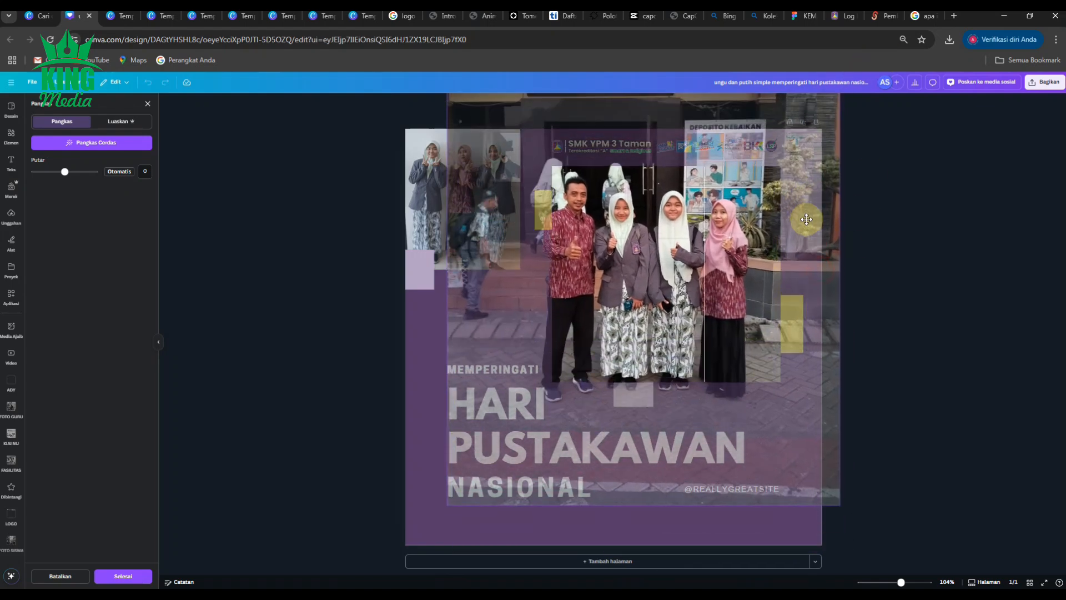
drag(839, 504, 807, 459)
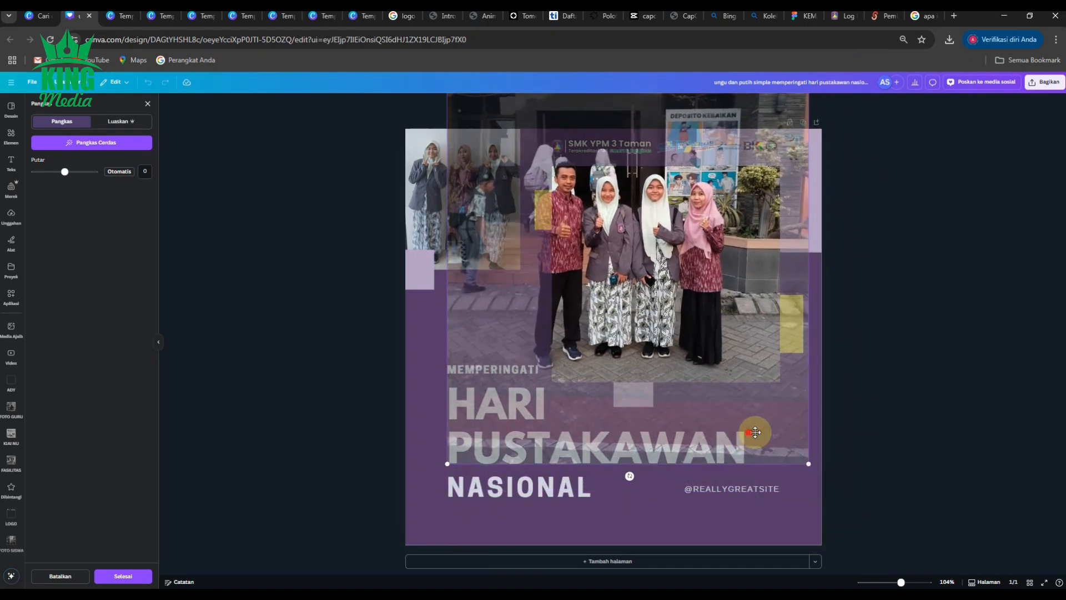
drag(751, 433, 789, 447)
click(963, 435)
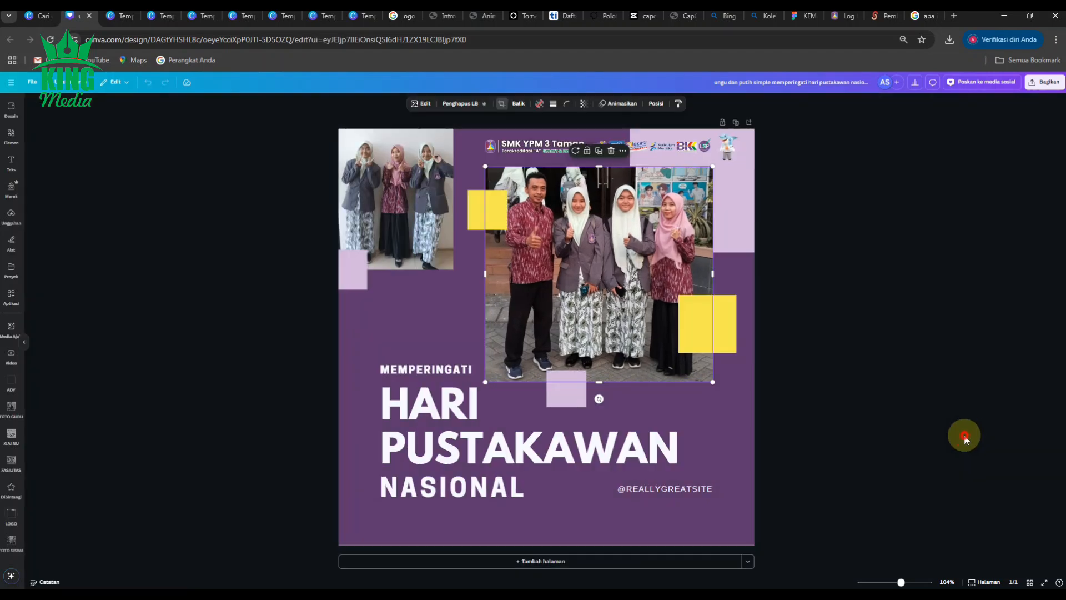
click(971, 423)
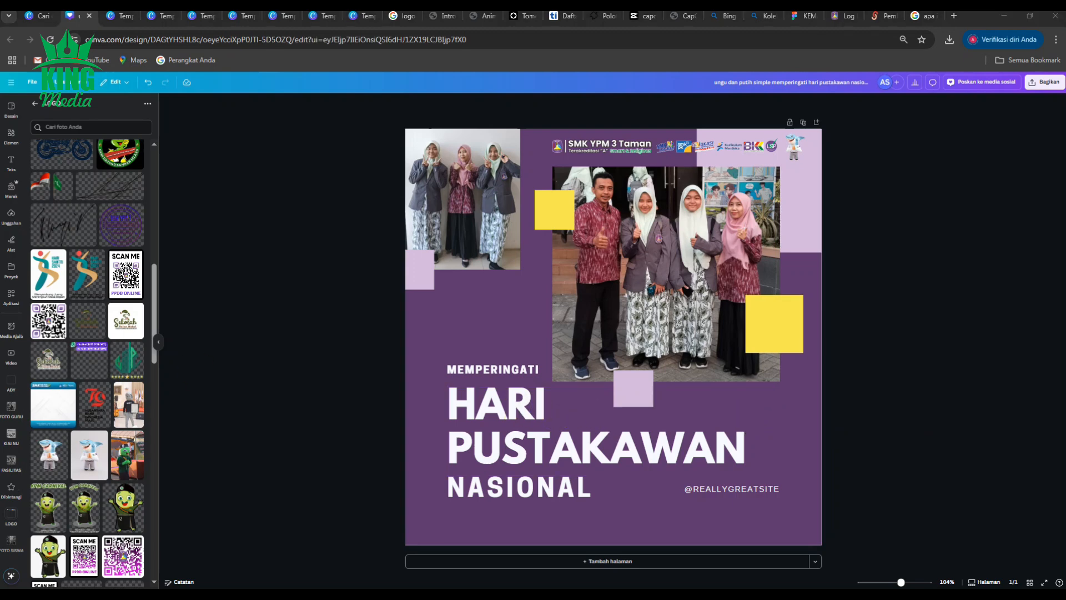
Step: Switch the memperingati, hari pustakawan, nasional and website texts to lowercase
click(521, 371)
click(608, 103)
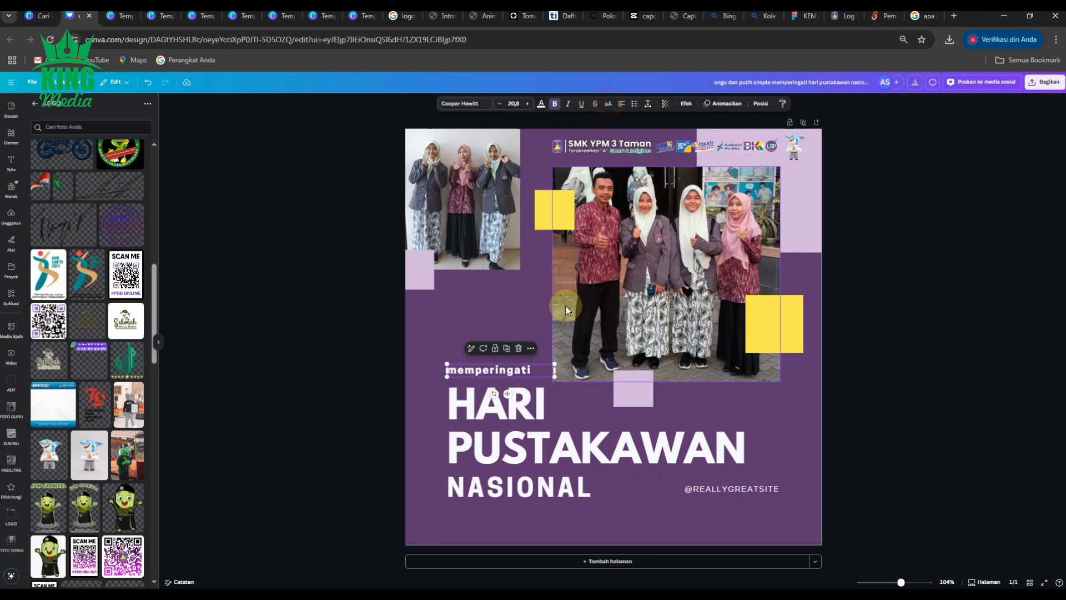
click(509, 413)
click(608, 103)
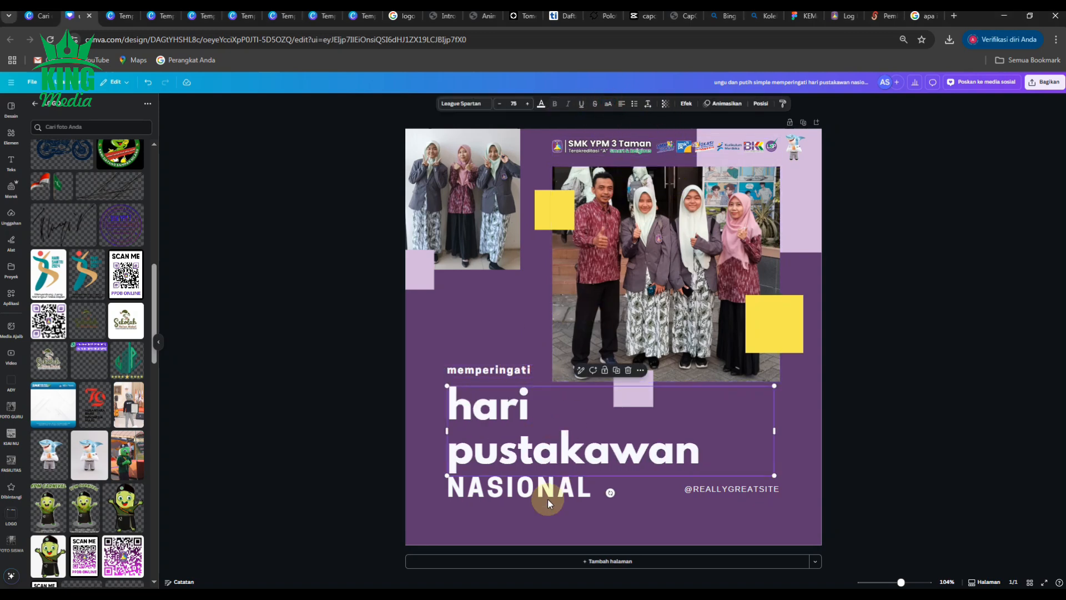
click(546, 490)
click(608, 104)
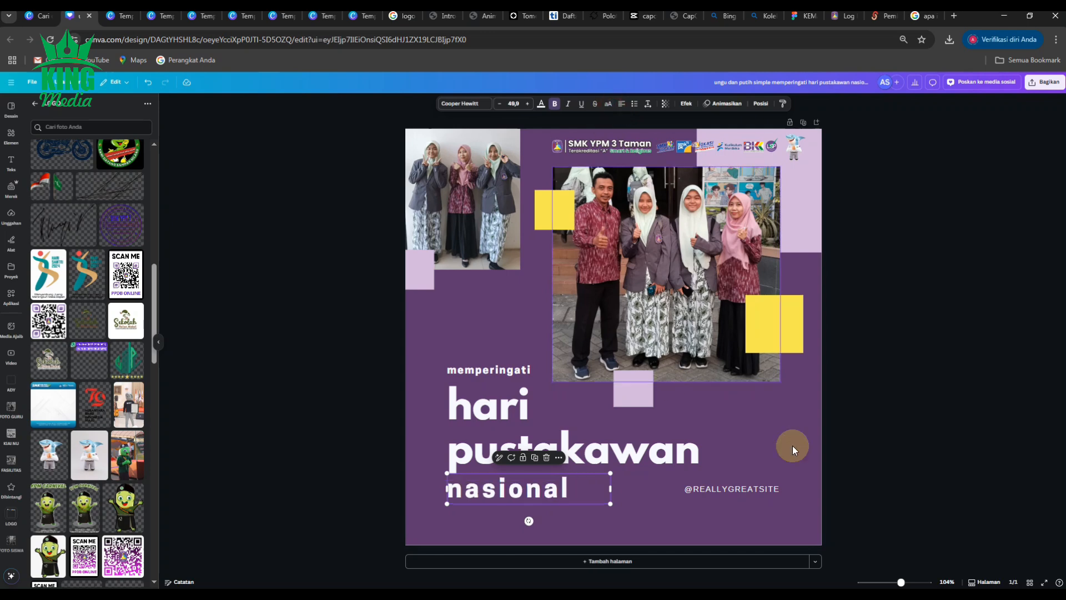
click(750, 487)
click(608, 103)
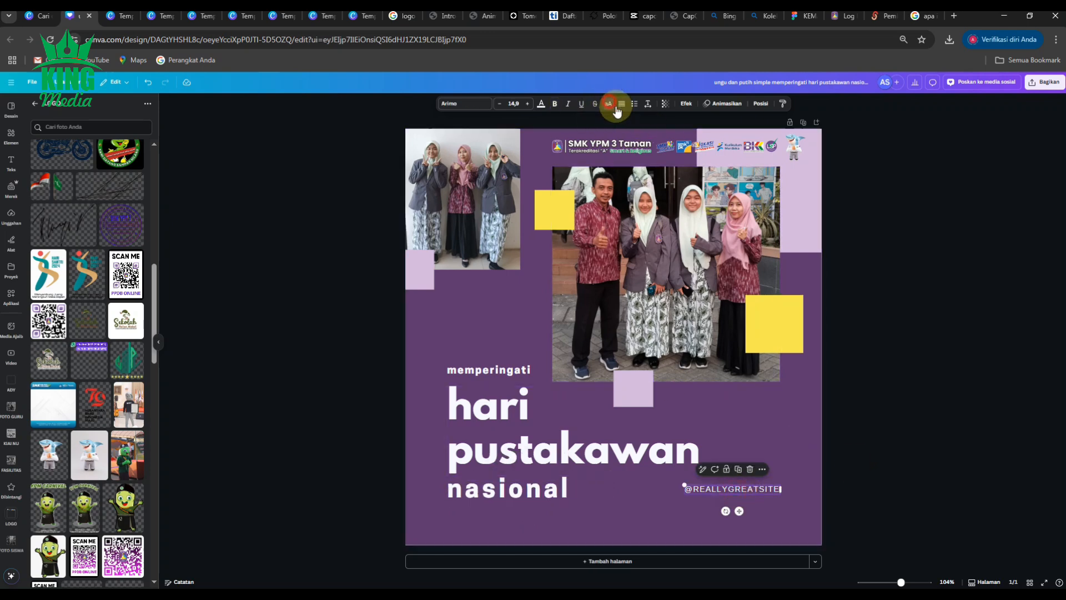
click(866, 426)
drag(725, 494, 726, 528)
click(879, 436)
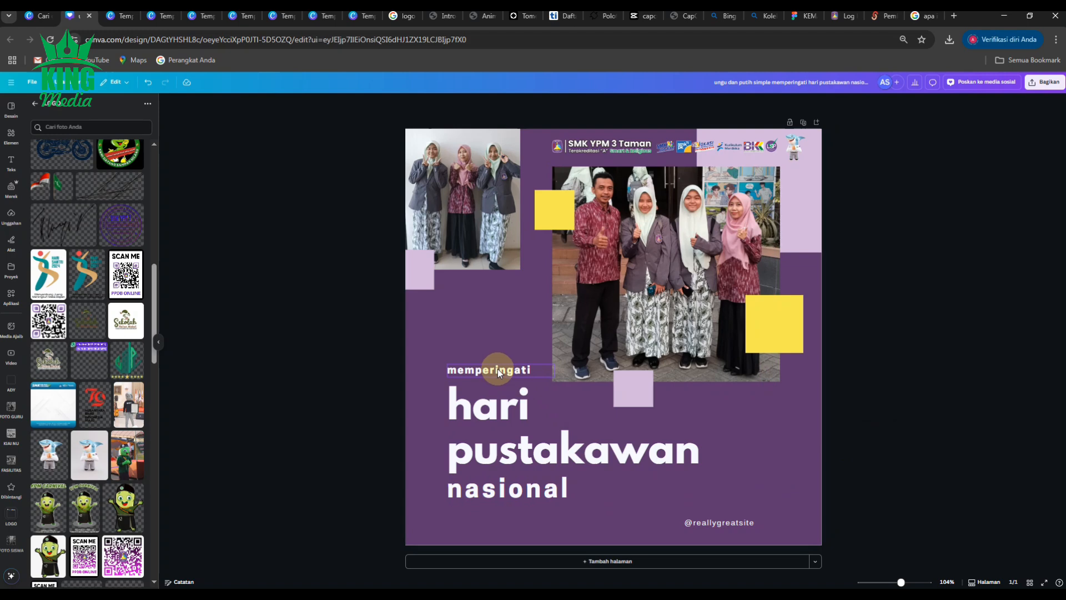
Step: Replace the hari pustakawan title text with Olimpiade Akuntansi
click(510, 415)
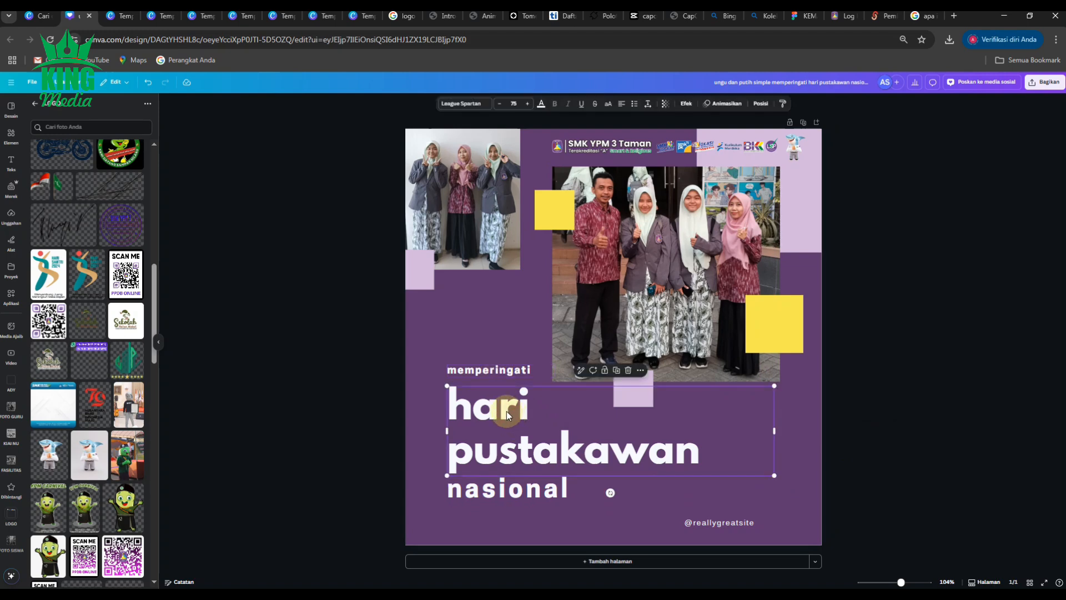
click(507, 411)
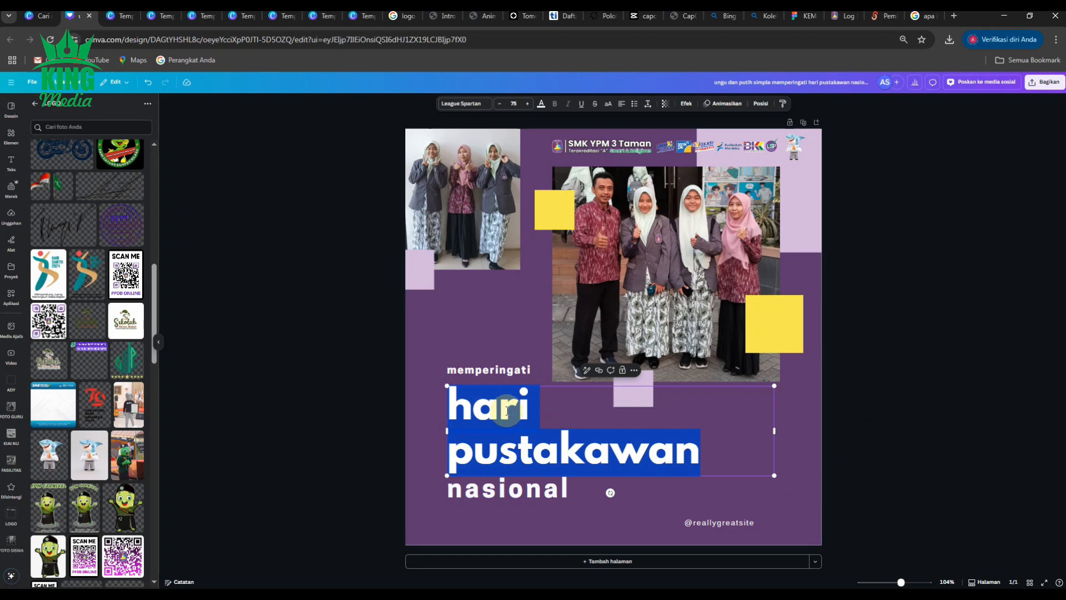
text(oli)
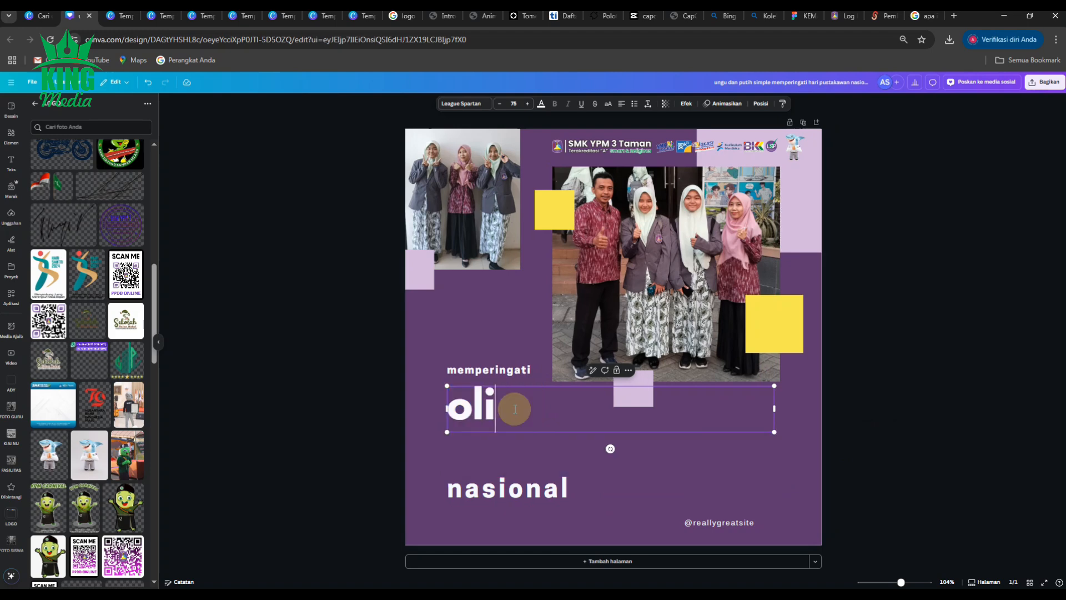
text(mpiade)
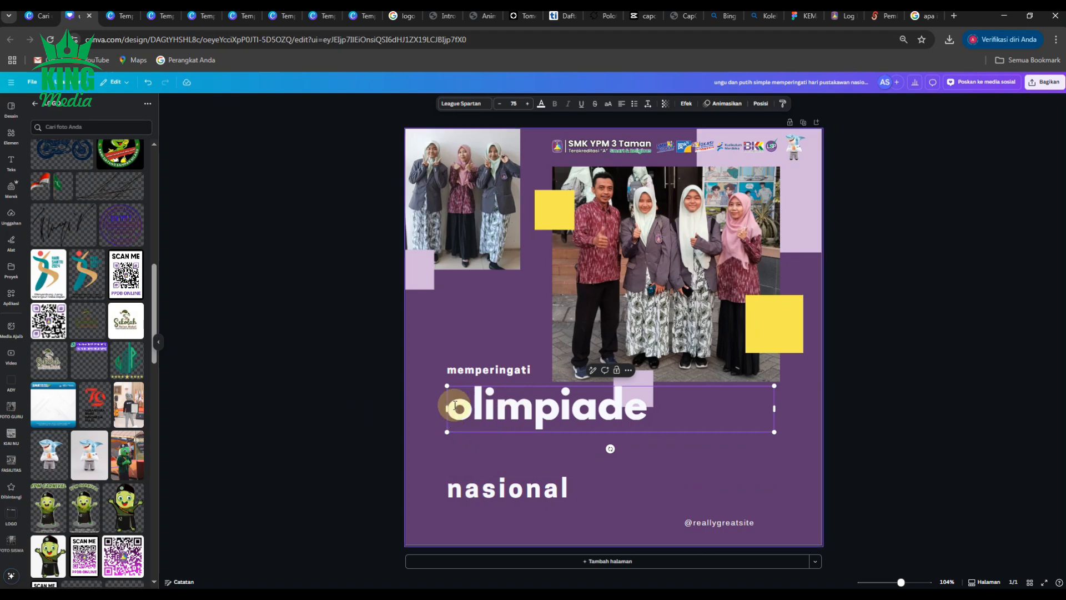
click(473, 406)
key(BackSpace)
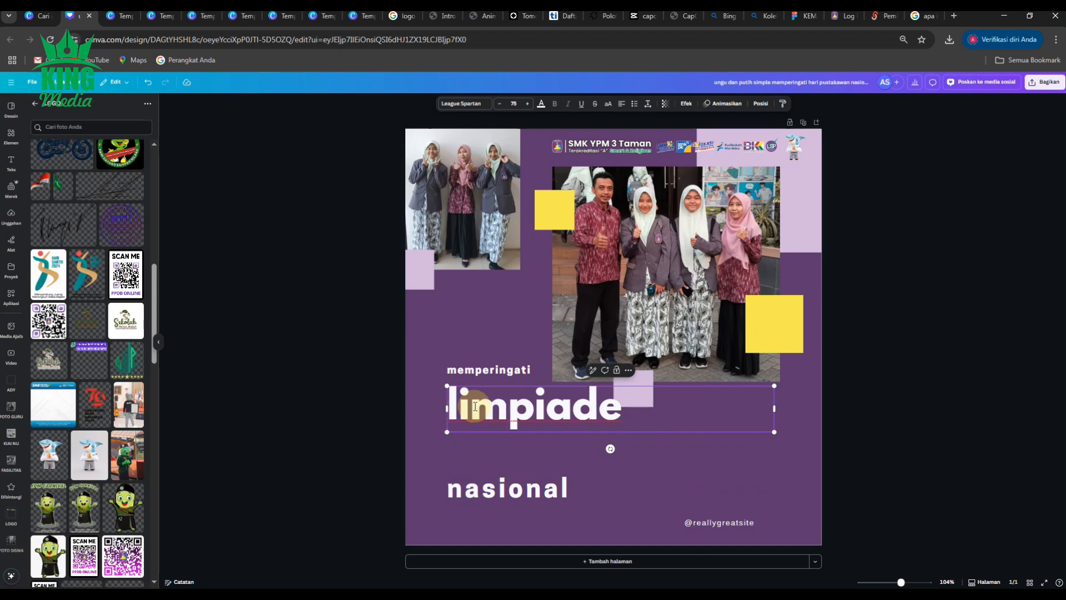
text(O)
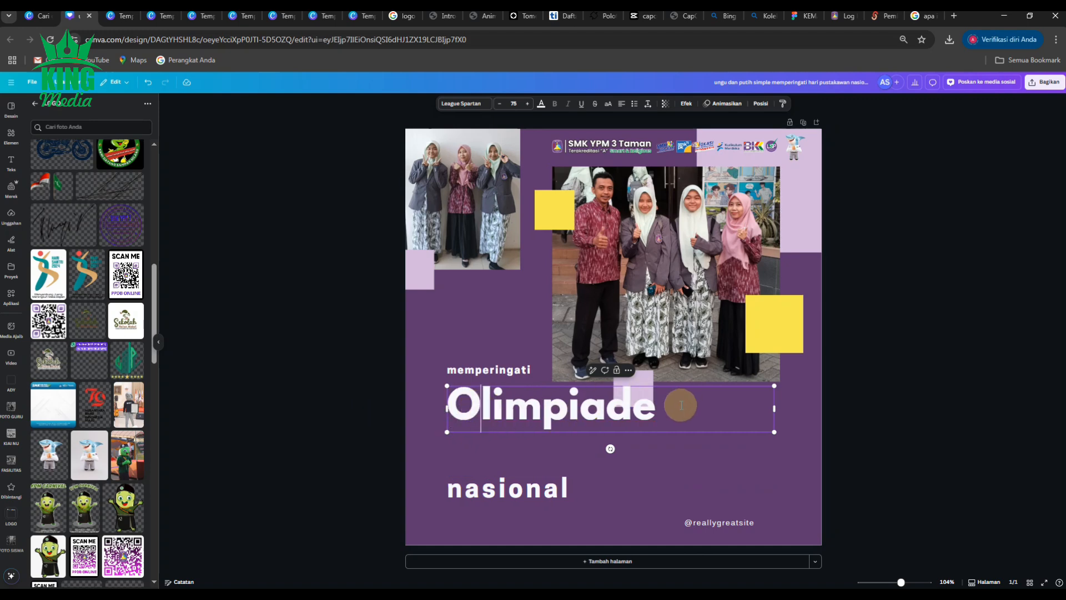
click(667, 407)
text(Akuntansi)
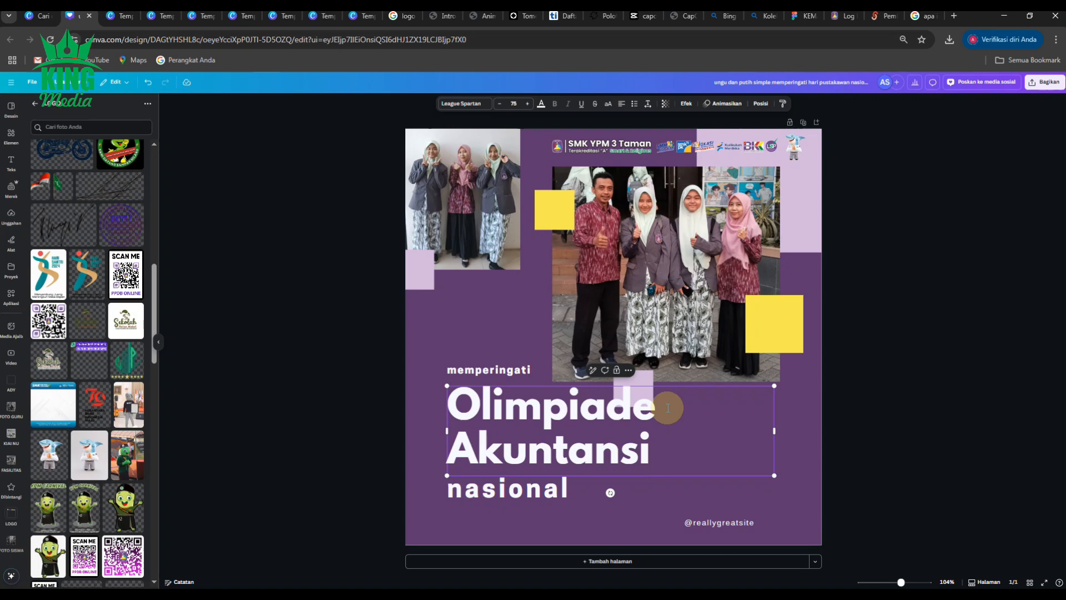
text(Unusida)
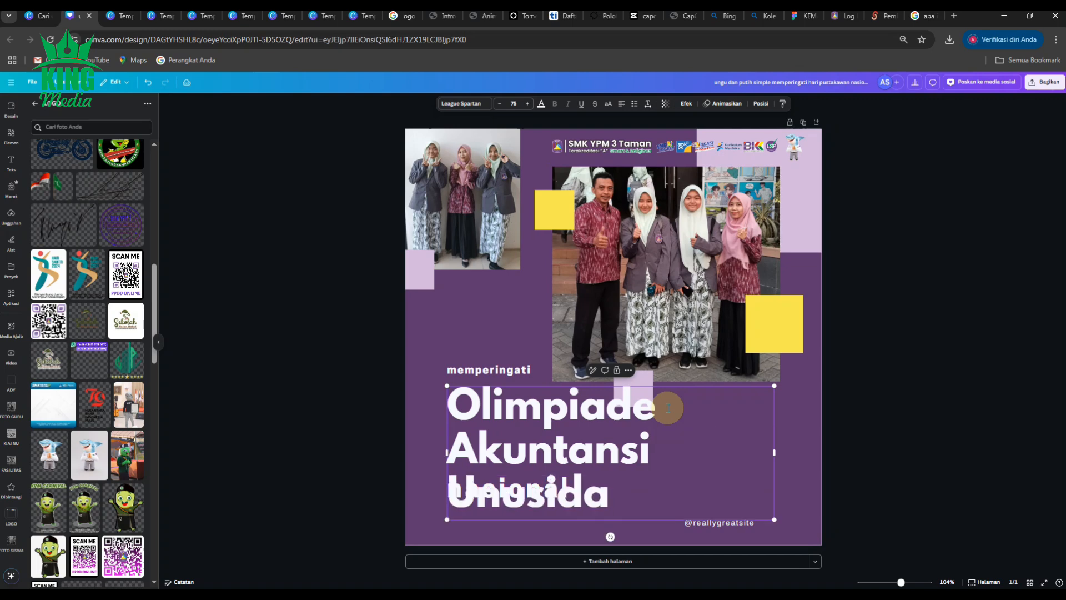
key(BackSpace)
key(BackSpace)
key(BackSpace)
key(BackSpace)
key(BackSpace)
key(BackSpace)
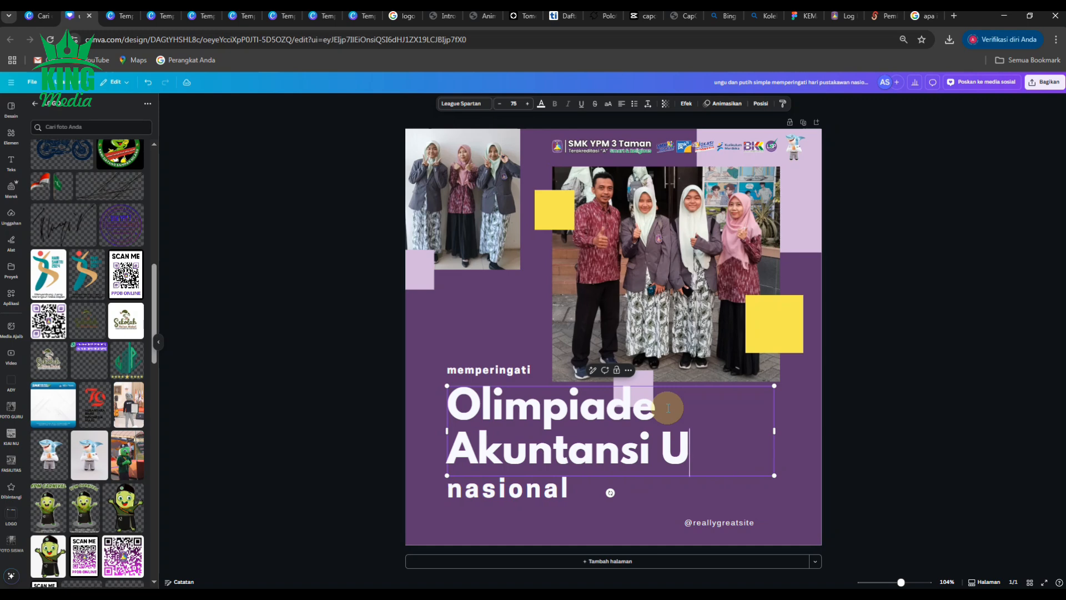
key(BackSpace)
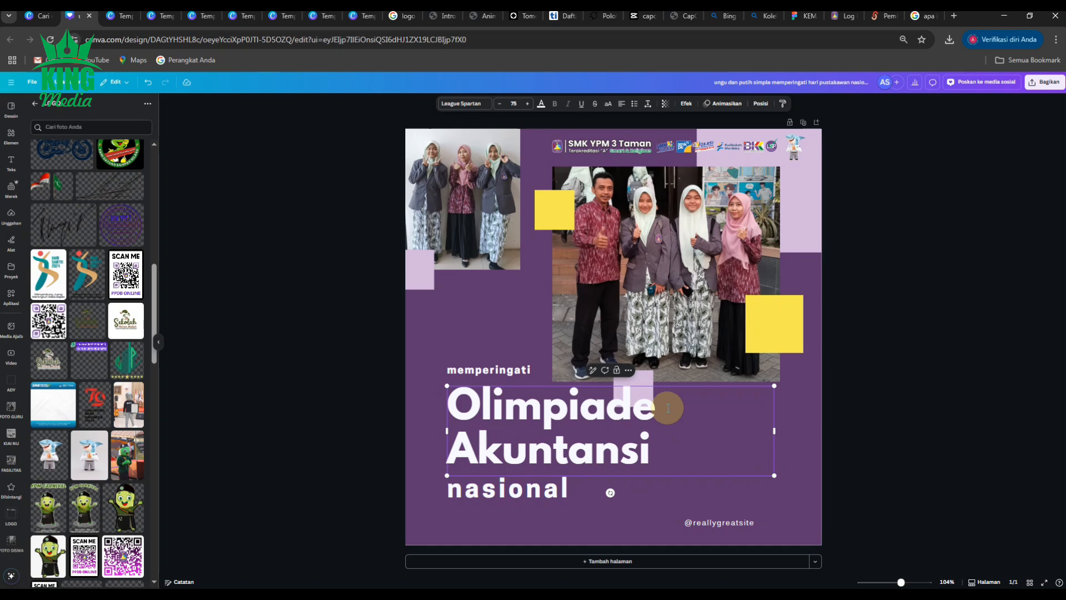
Step: Reduce the title's font size to 57 so it fits on one line, and move it down above nasional
click(944, 428)
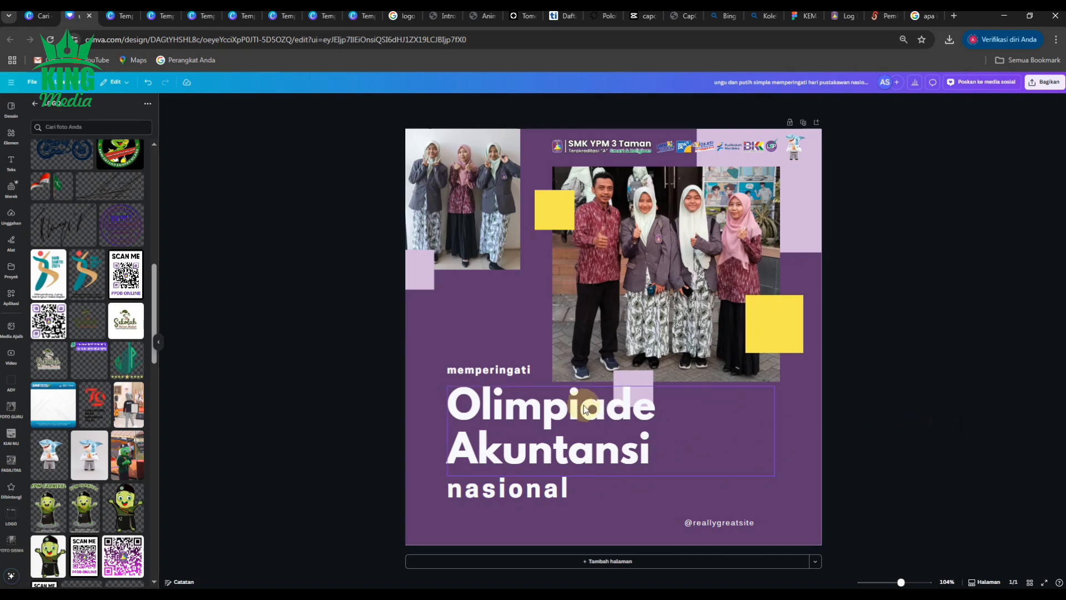
click(586, 410)
click(500, 105)
click(499, 106)
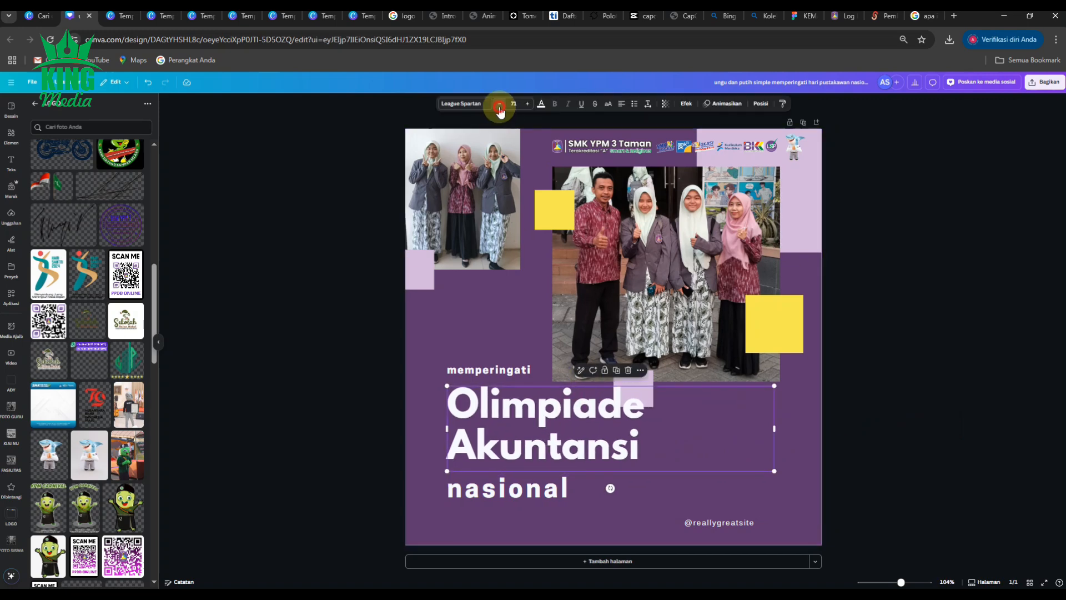
click(500, 106)
click(500, 106)
click(500, 105)
click(499, 106)
click(499, 105)
click(500, 105)
click(499, 106)
click(499, 105)
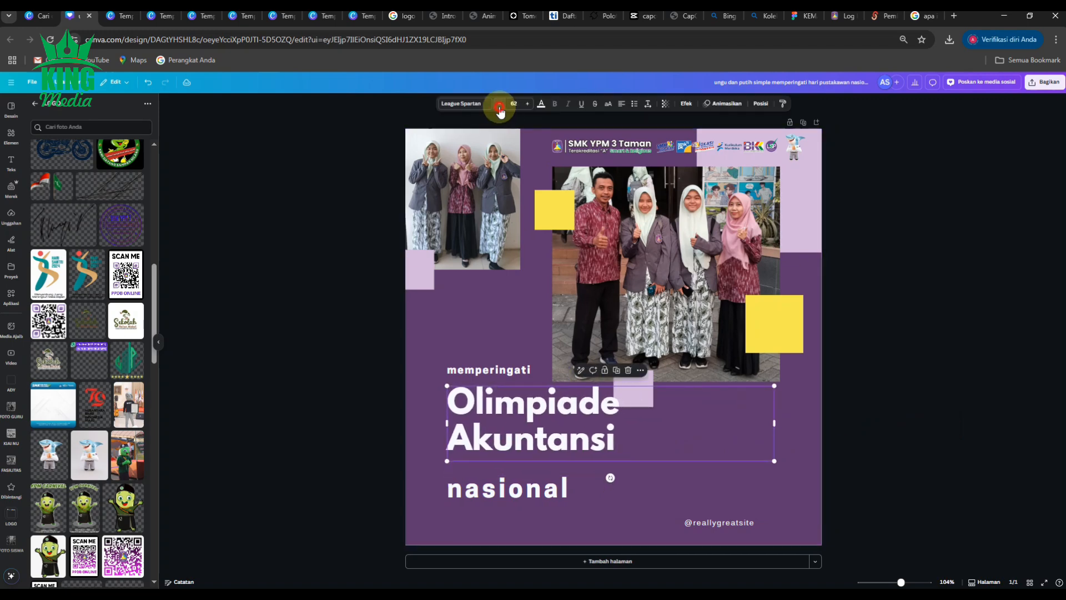
click(499, 106)
click(499, 105)
click(500, 105)
click(500, 105)
click(500, 106)
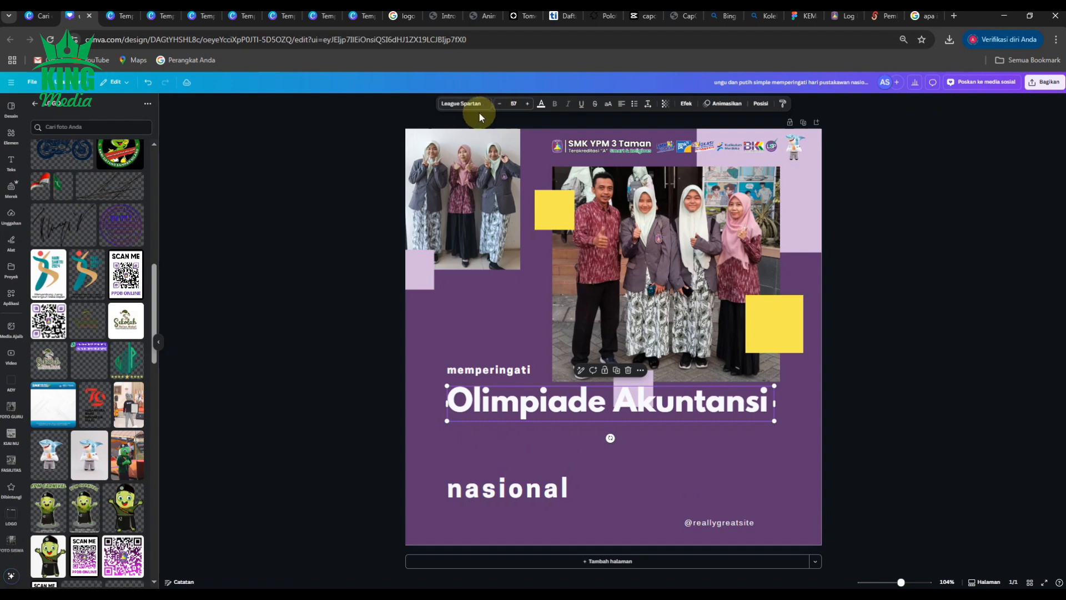
drag(774, 420, 744, 438)
click(971, 417)
Step: Rewrite the memperingati line as Final
double_click(521, 371)
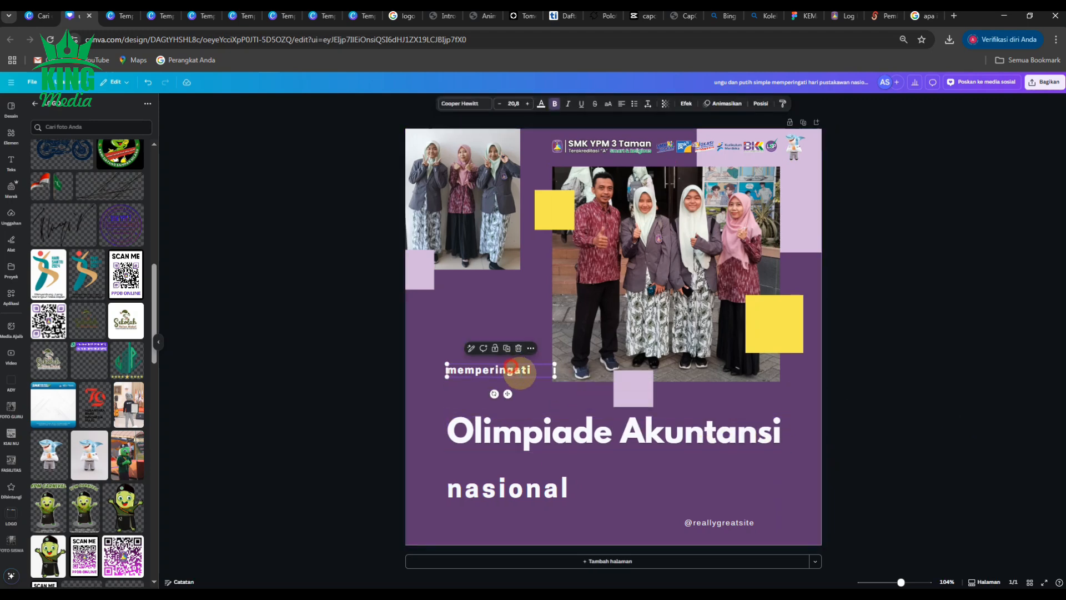
text(Fin)
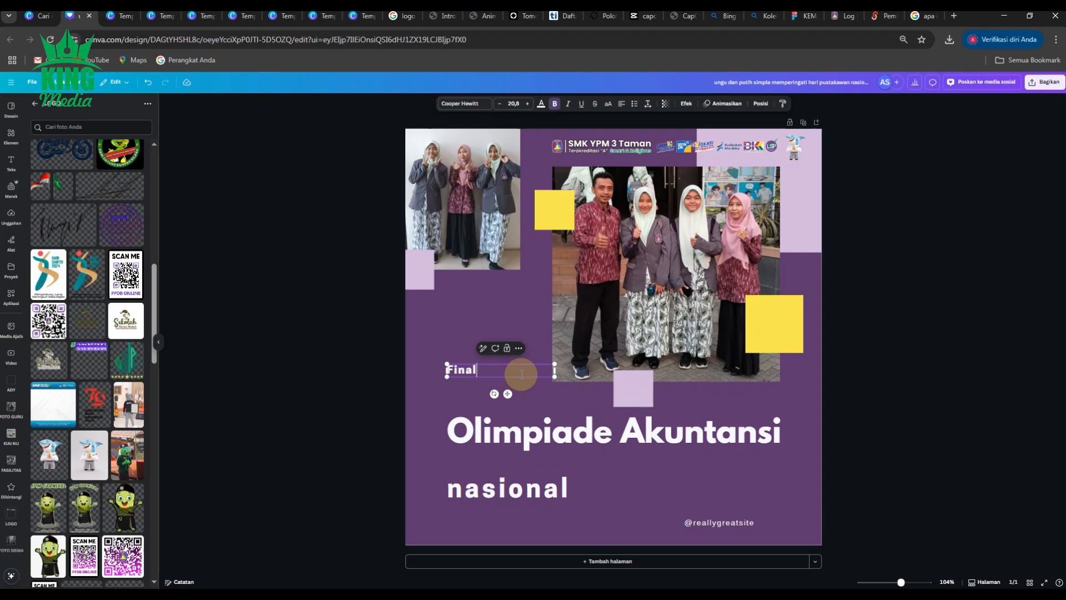
text(al)
click(333, 373)
Step: Enlarge the Final text to about 61 and place it just above the Olimpiade Akuntansi title
click(481, 369)
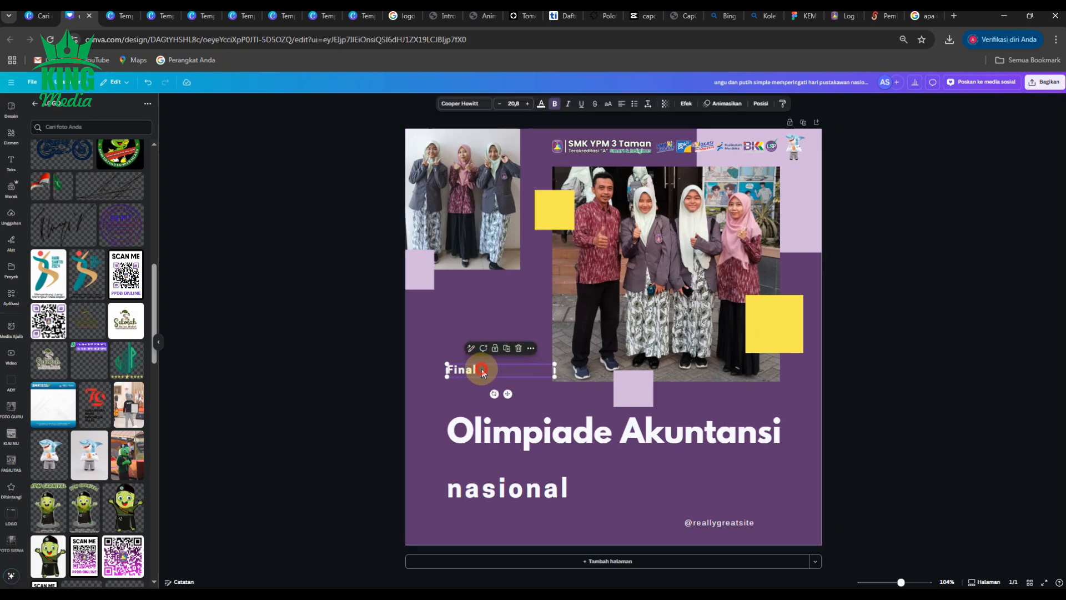
click(527, 104)
click(526, 103)
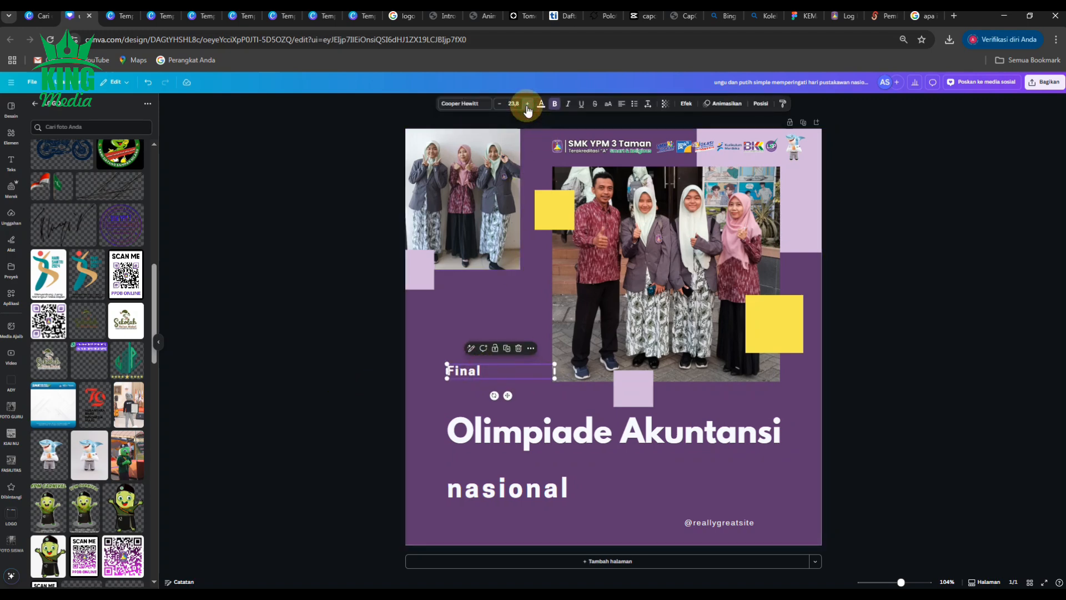
click(527, 103)
click(526, 104)
click(526, 104)
click(526, 104)
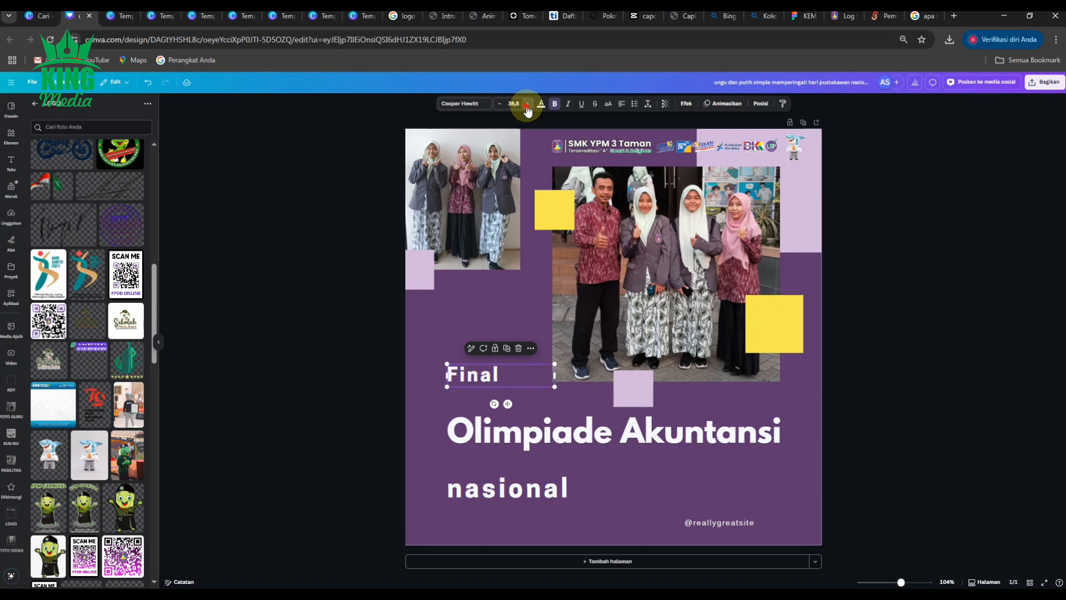
click(527, 103)
click(527, 103)
click(274, 368)
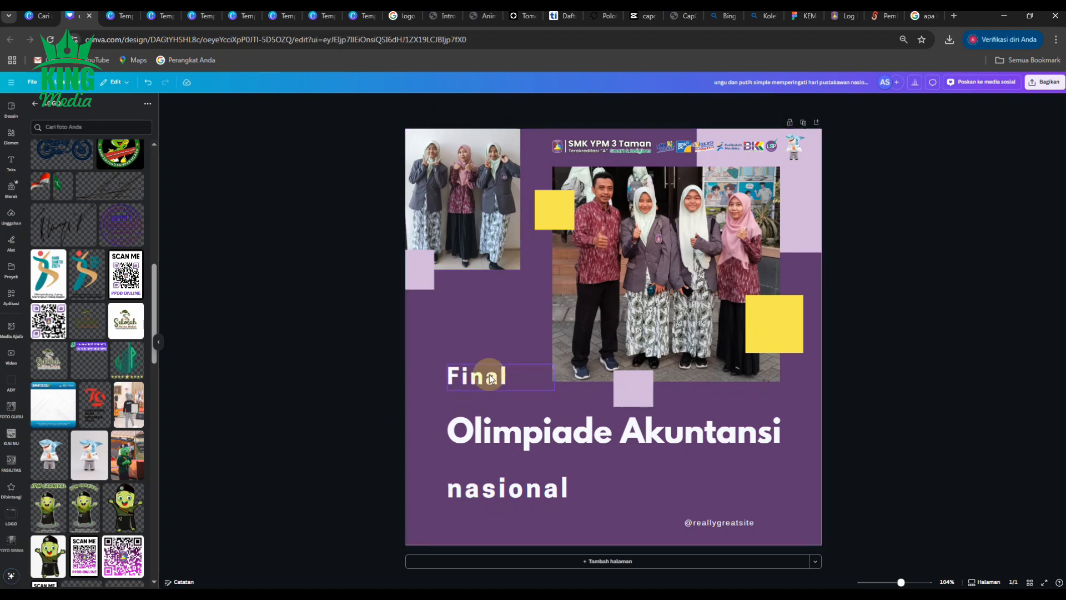
drag(490, 372, 491, 393)
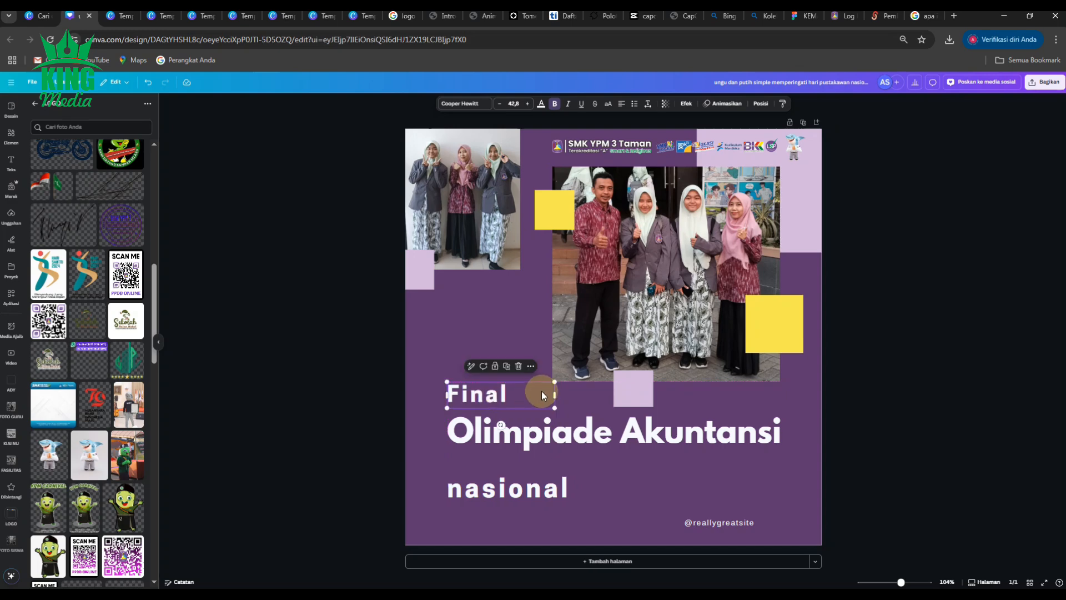
drag(554, 382, 551, 358)
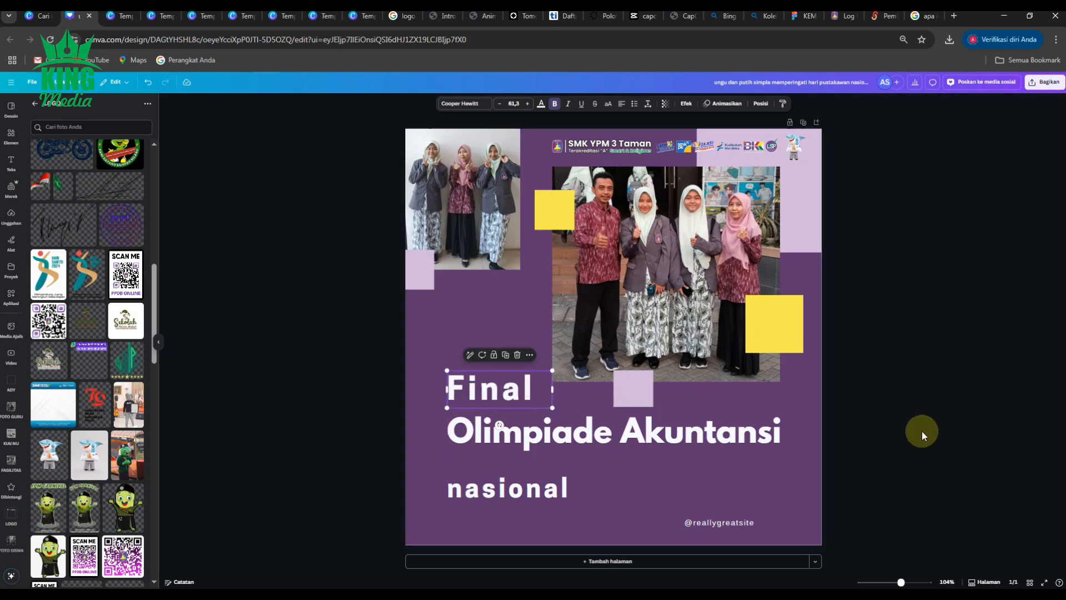